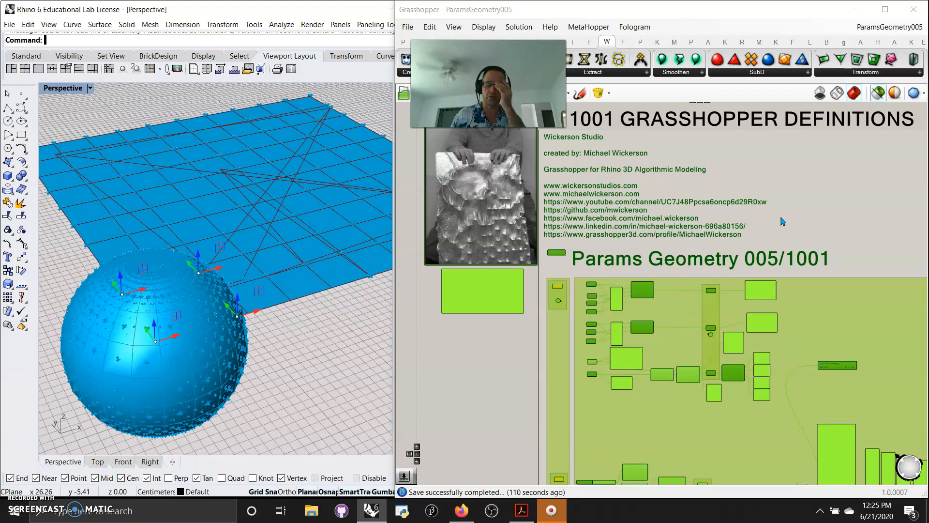
Step: Deselect all and turn off 'Preview selected only' so the sphere and surface show orange in Rhino
click(752, 275)
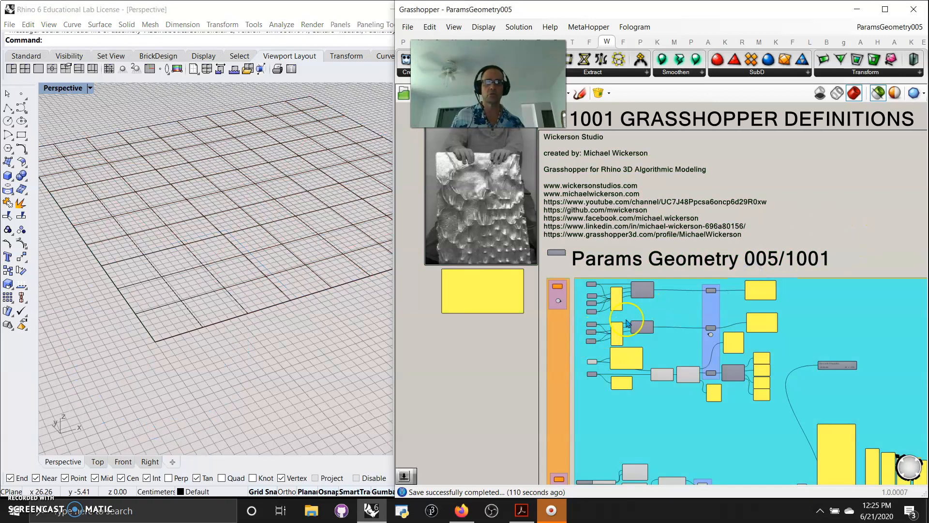
click(877, 93)
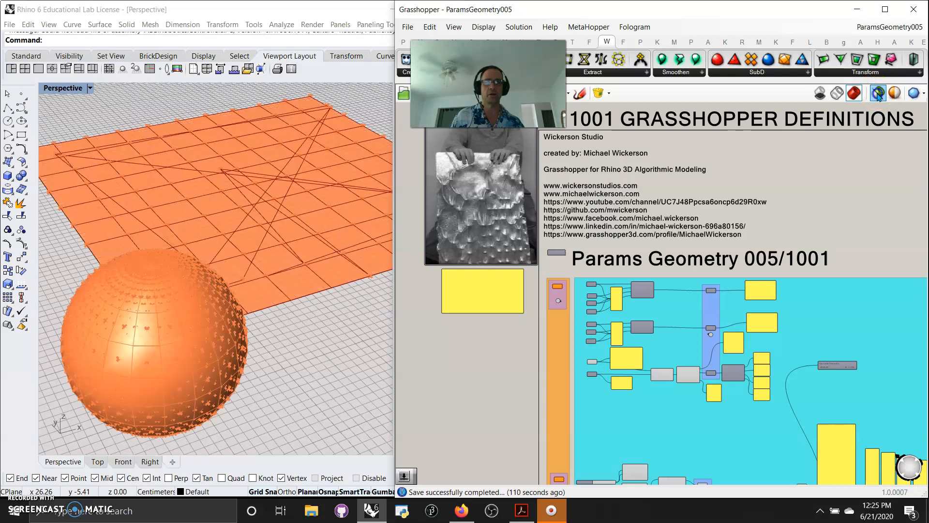
scroll(586, 314, up, 5)
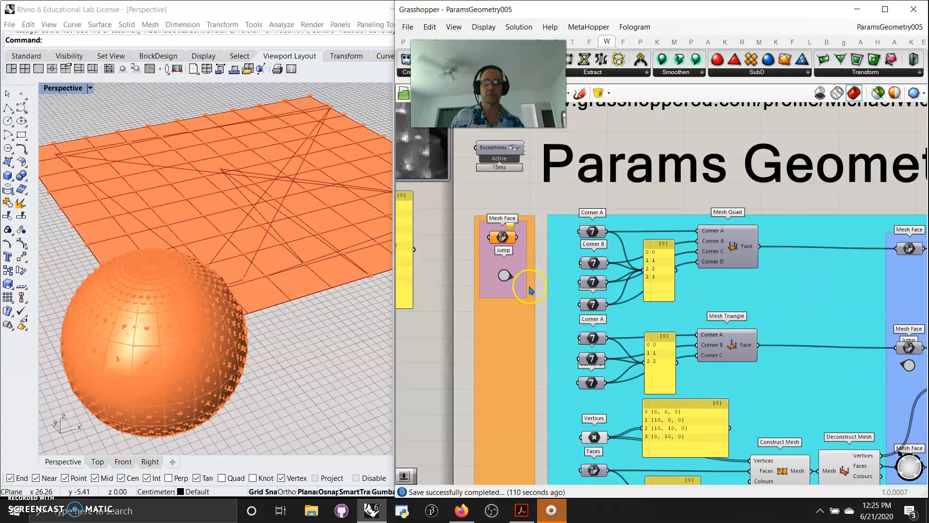
scroll(518, 290, down, 4)
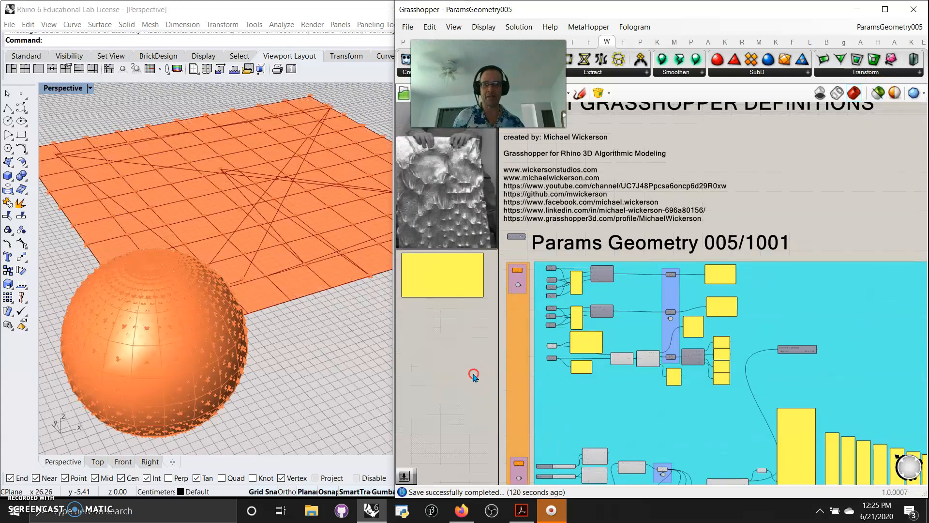
right_drag(473, 377, 482, 239)
scroll(518, 305, up, 3)
scroll(471, 300, down, 5)
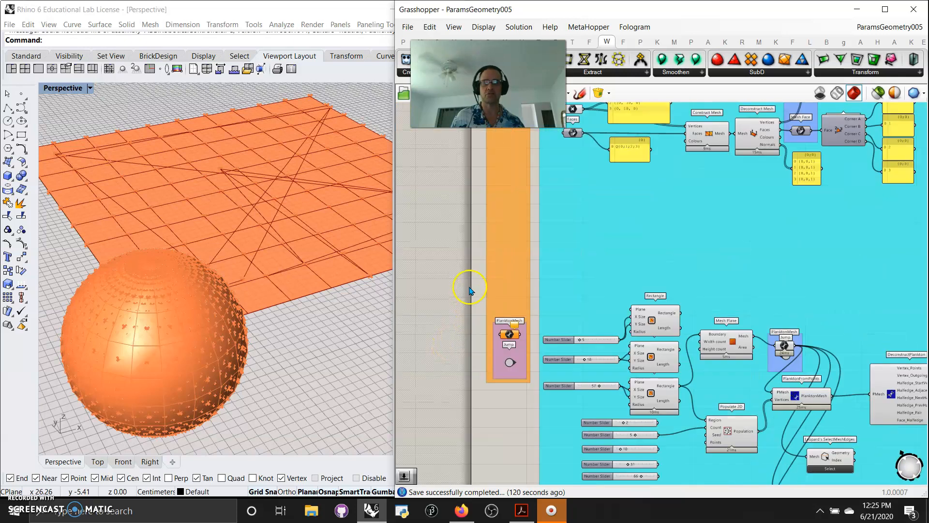
right_drag(461, 290, 450, 334)
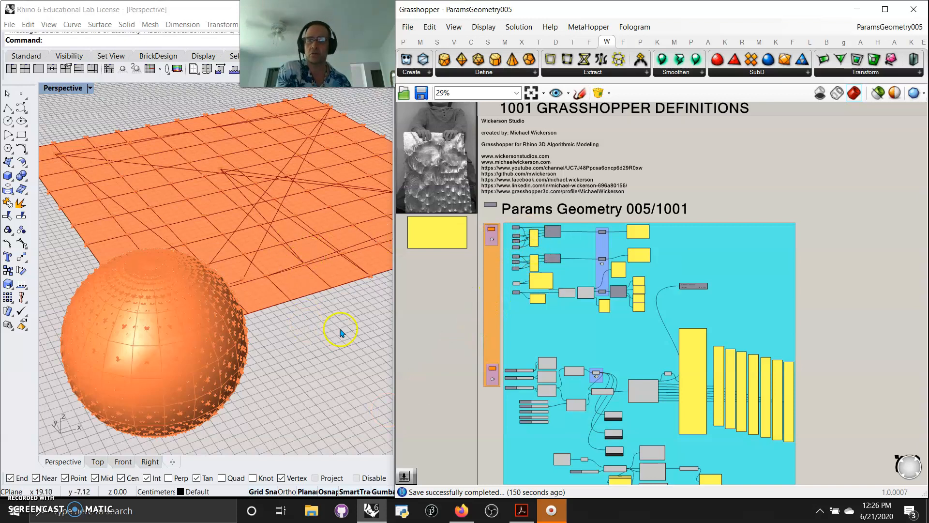
Step: Enable 'Preview selected only' so the Rhino viewport shows nothing
click(878, 93)
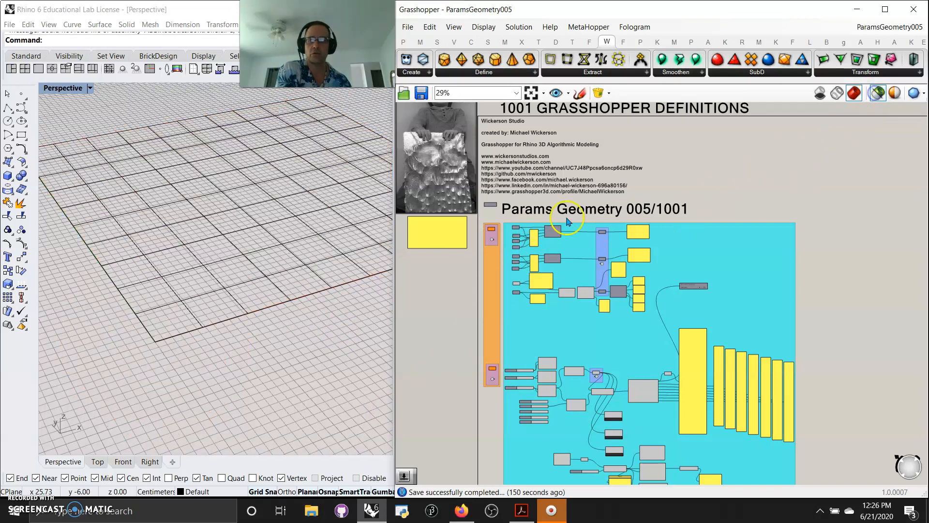
scroll(504, 247, up, 8)
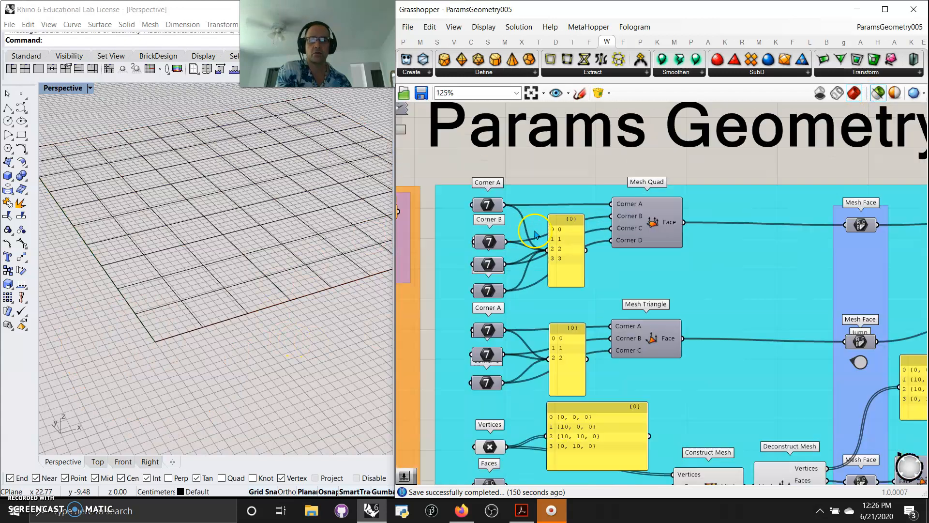
right_drag(602, 160, 577, 181)
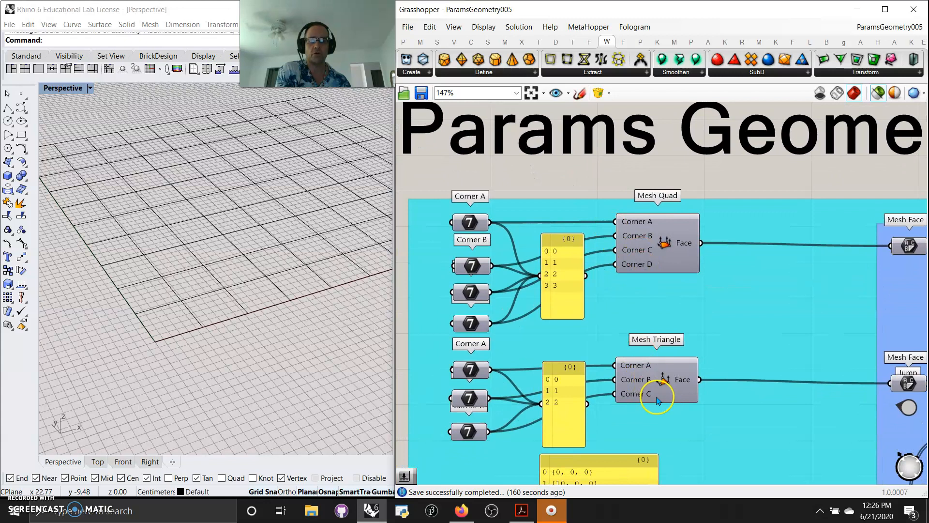
Step: Inspect Mesh Quad's Corner A input options, then pan to the Mesh Face and lower mesh components
click(660, 244)
right_click(638, 223)
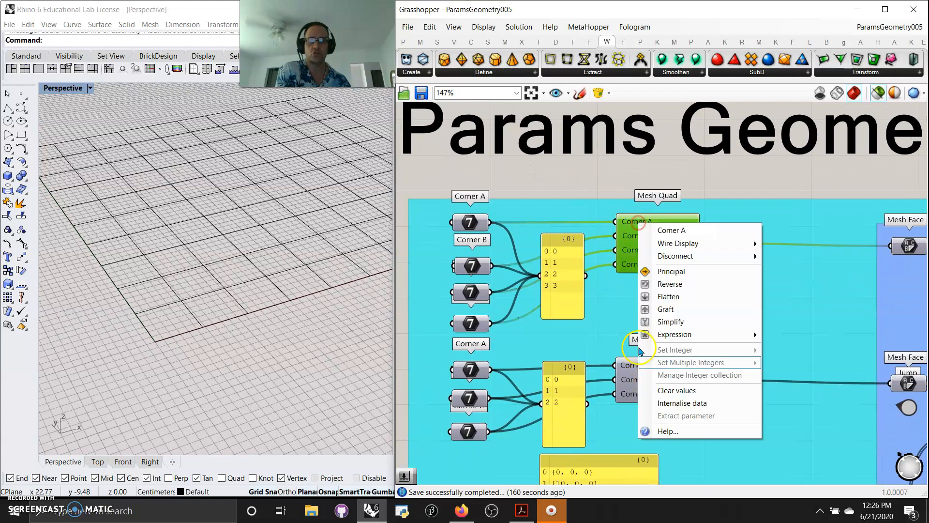
click(553, 193)
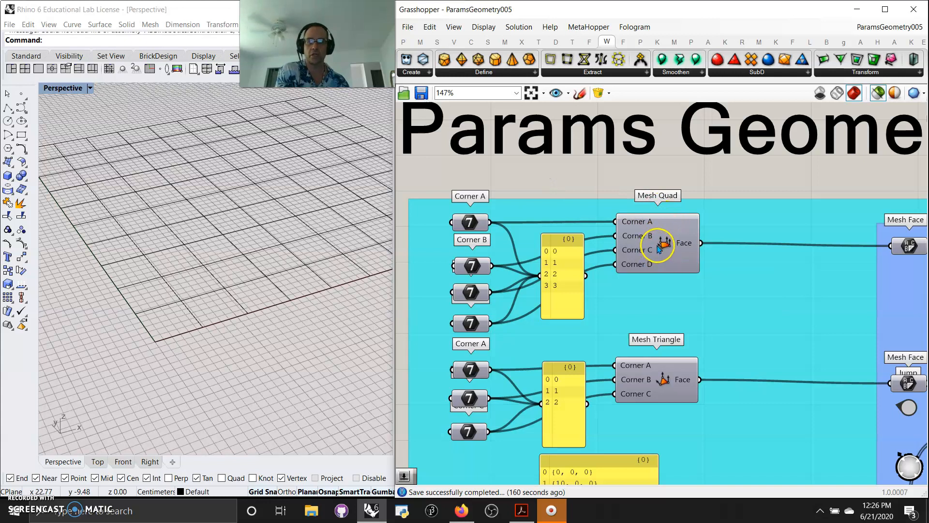
right_drag(595, 182, 703, 182)
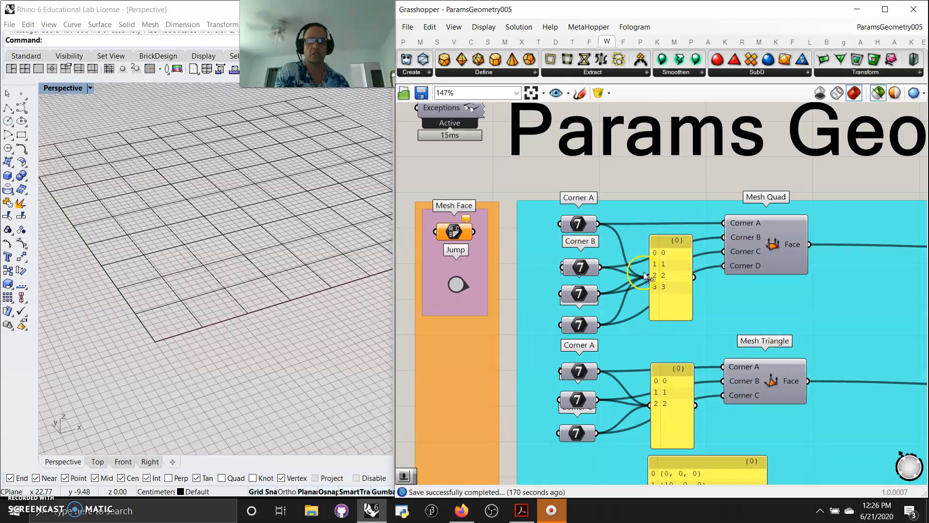
right_drag(698, 189, 646, 120)
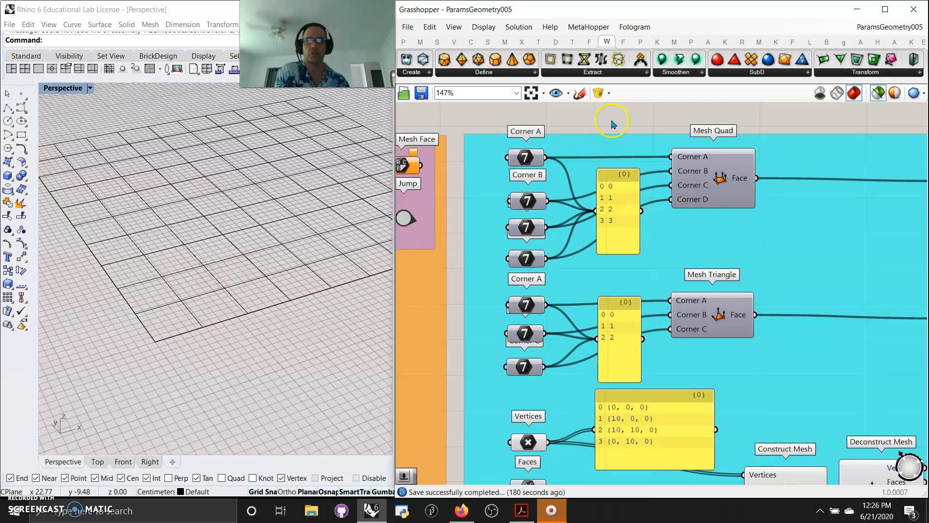
right_drag(617, 125, 600, 104)
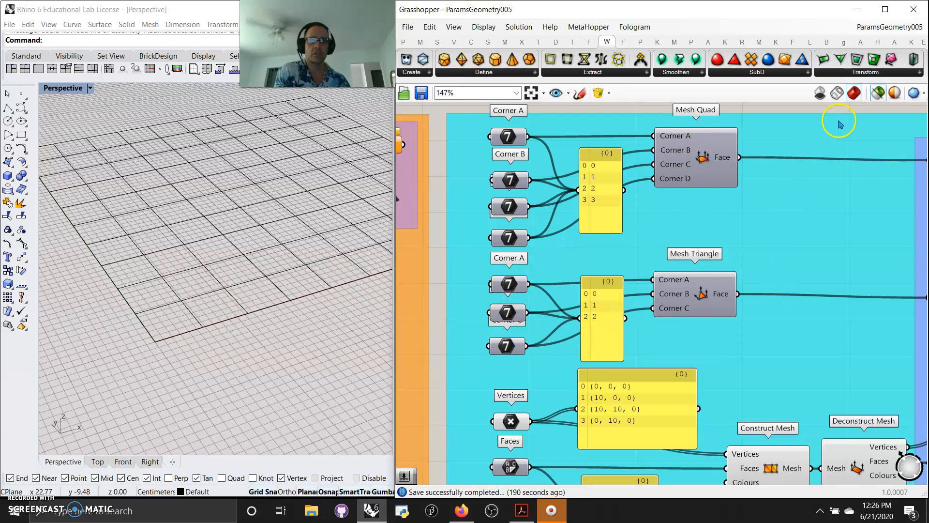
Step: Ungroup the cyan group around the Mesh Quad, Mesh Triangle and construction components
right_click(842, 136)
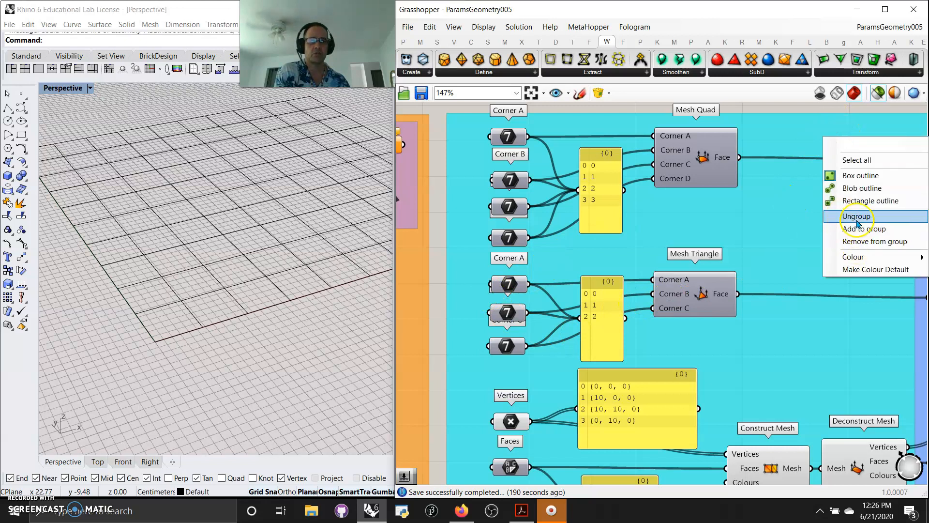
click(855, 218)
right_drag(850, 242, 642, 226)
Step: Select both Mesh Face parameters and inspect the Q{0;1;2;3} and T{0;1;2} panels
click(736, 148)
click(736, 286)
right_drag(733, 311, 533, 357)
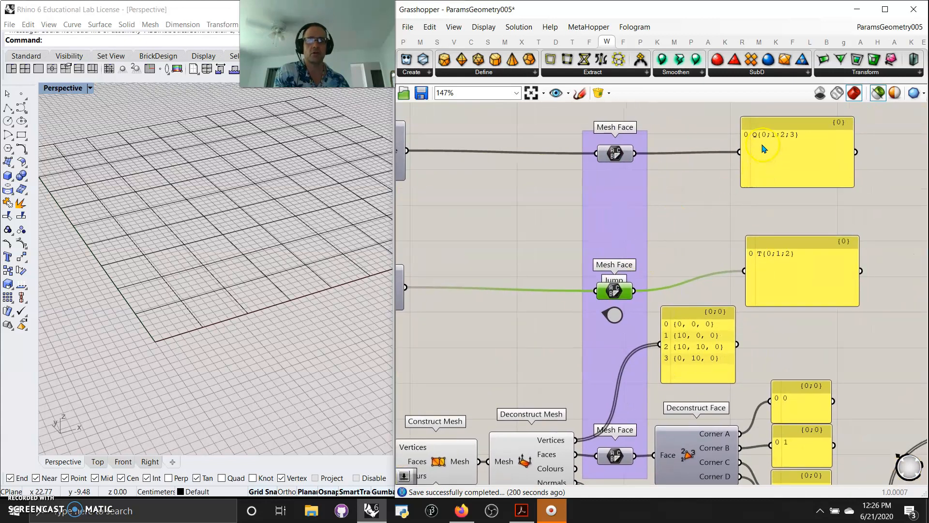
scroll(765, 145, up, 5)
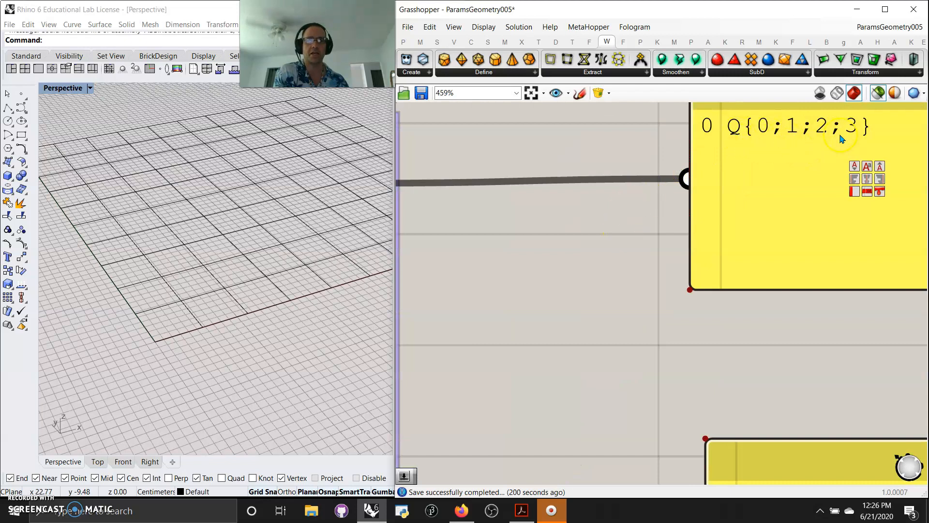
scroll(593, 226, down, 1)
right_drag(625, 272, 557, 270)
right_drag(622, 342, 576, 218)
right_drag(522, 331, 546, 283)
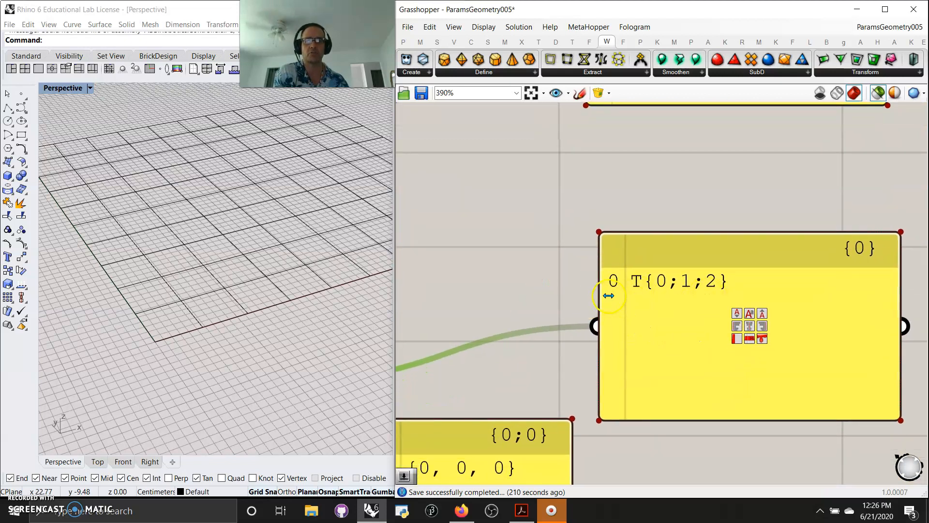
scroll(607, 292, down, 5)
scroll(600, 281, up, 3)
right_drag(599, 280, 750, 175)
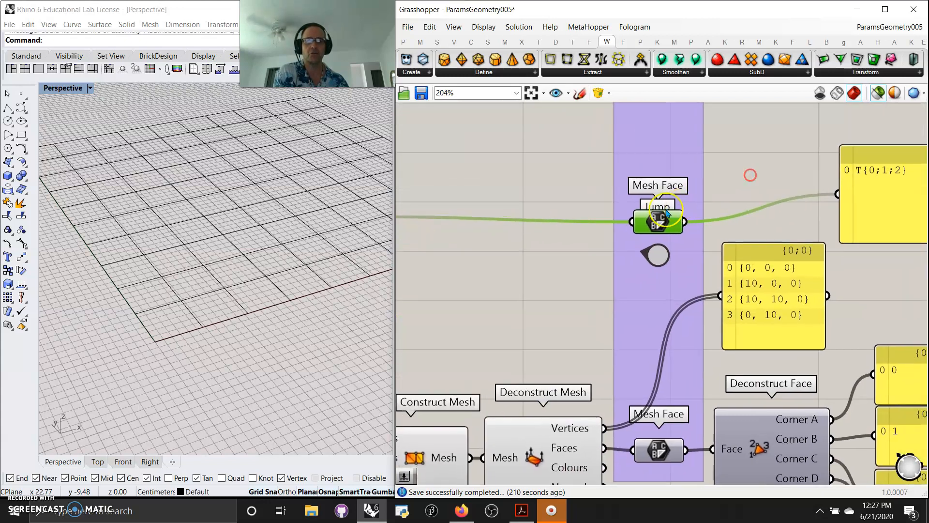
scroll(665, 212, down, 3)
right_drag(517, 288, 607, 273)
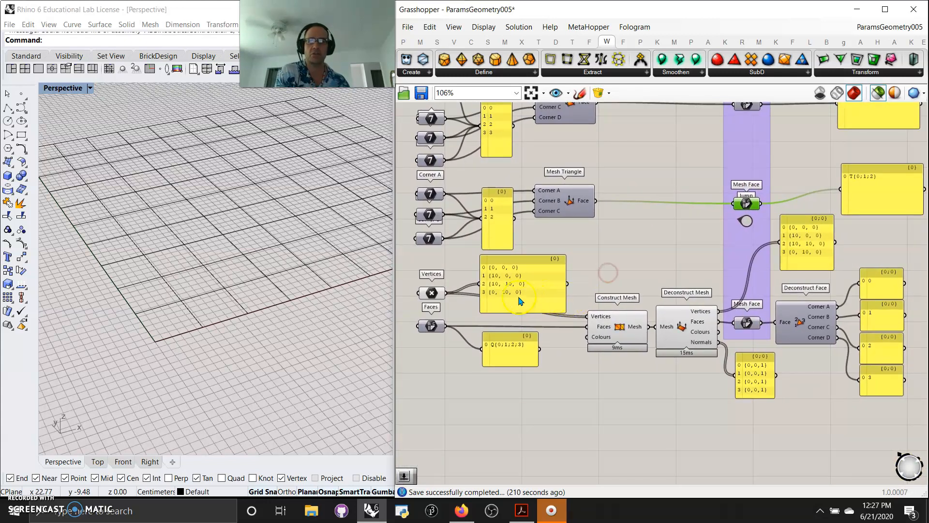
Step: Preview the Vertices points, then the blue mesh from Construct Mesh, in Rhino
click(436, 296)
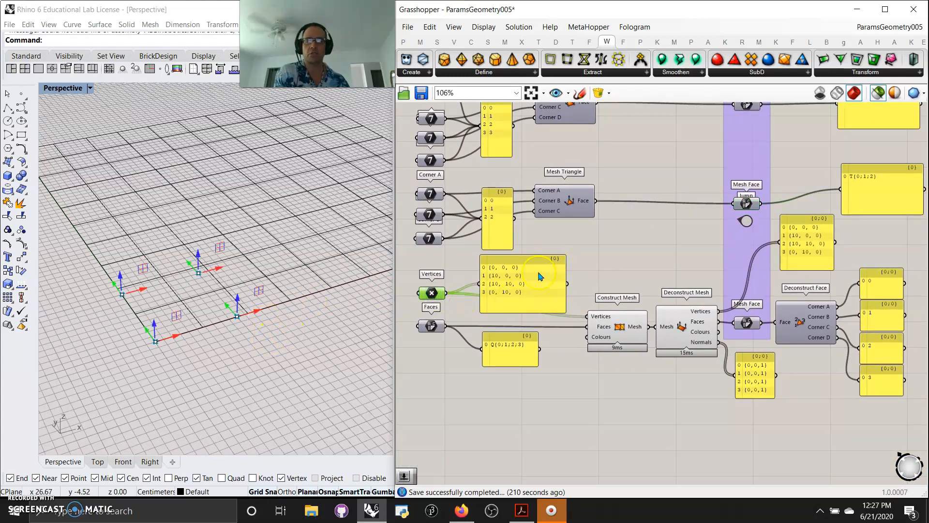
right_drag(460, 363, 502, 396)
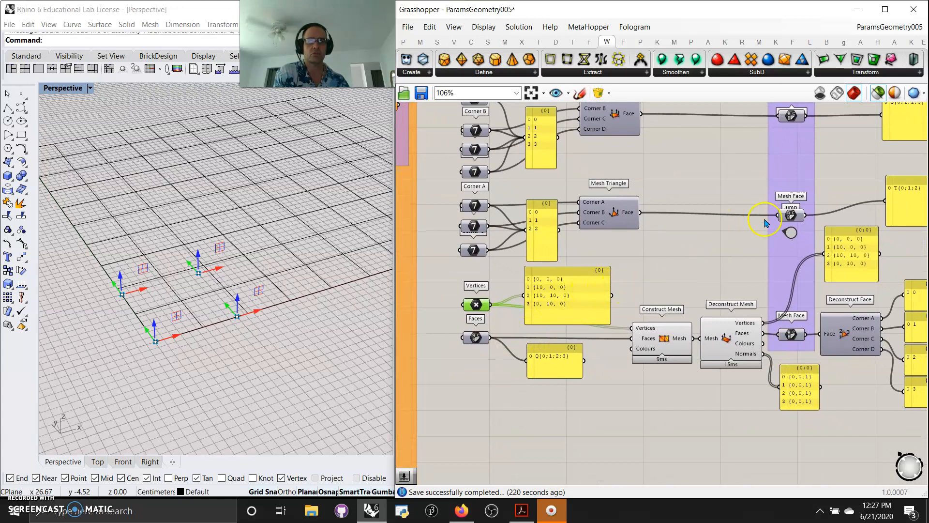
click(790, 216)
click(708, 260)
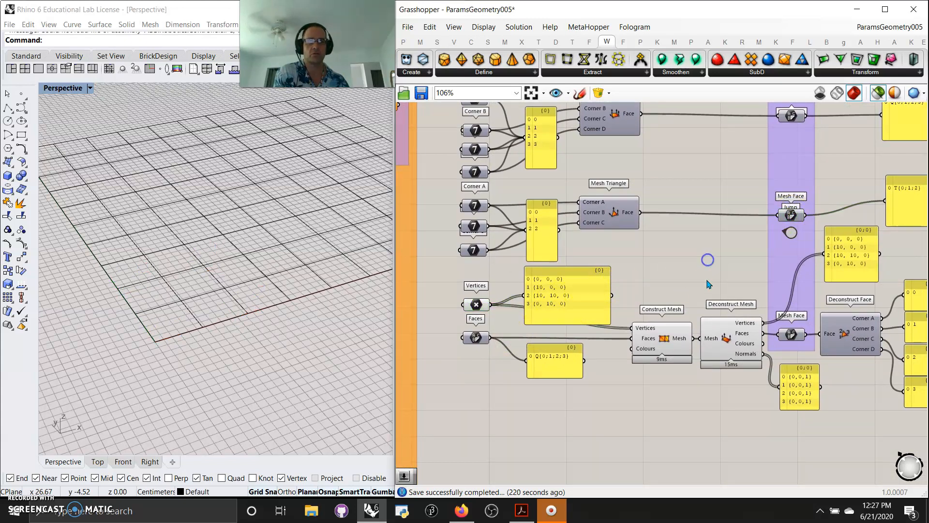
click(655, 340)
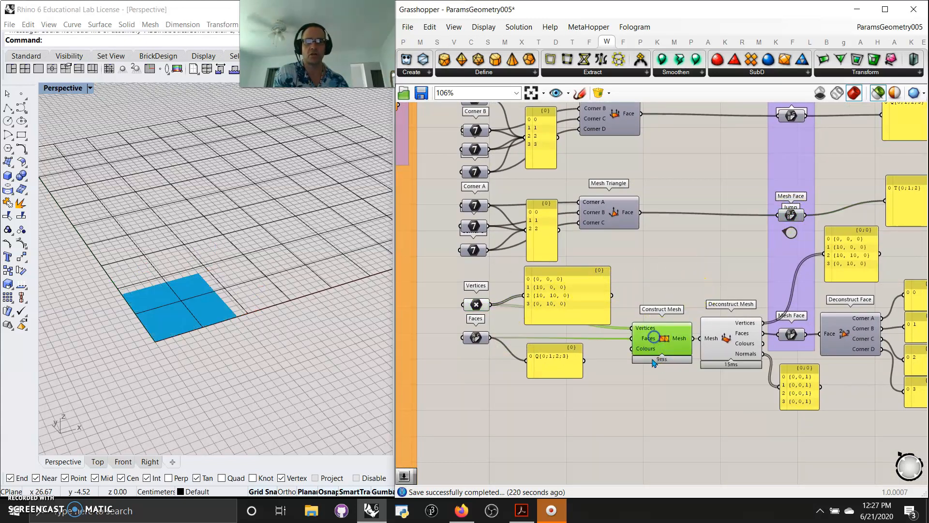
right_drag(673, 426, 662, 410)
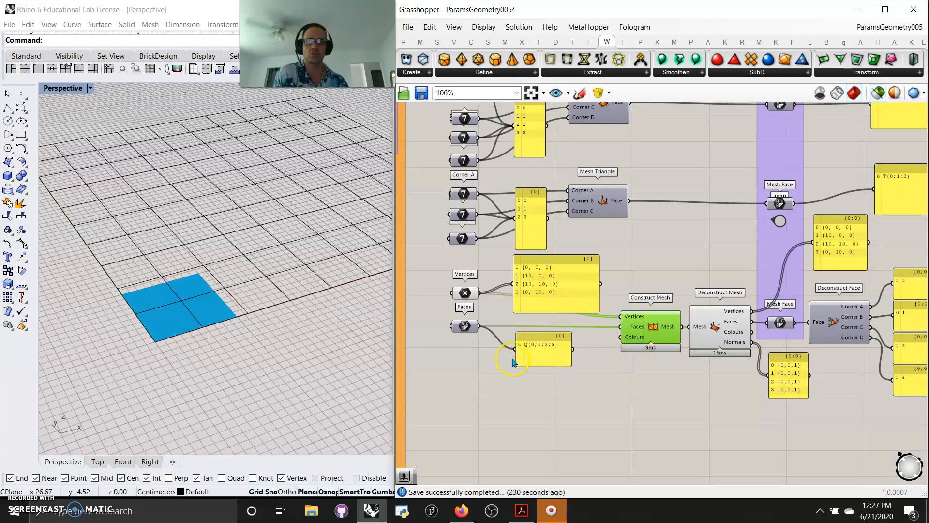
Step: Preview Deconstruct Mesh's four vertices, {0,0,0} to {0,10,0}, with normals {0,0,1}
scroll(534, 352, up, 5)
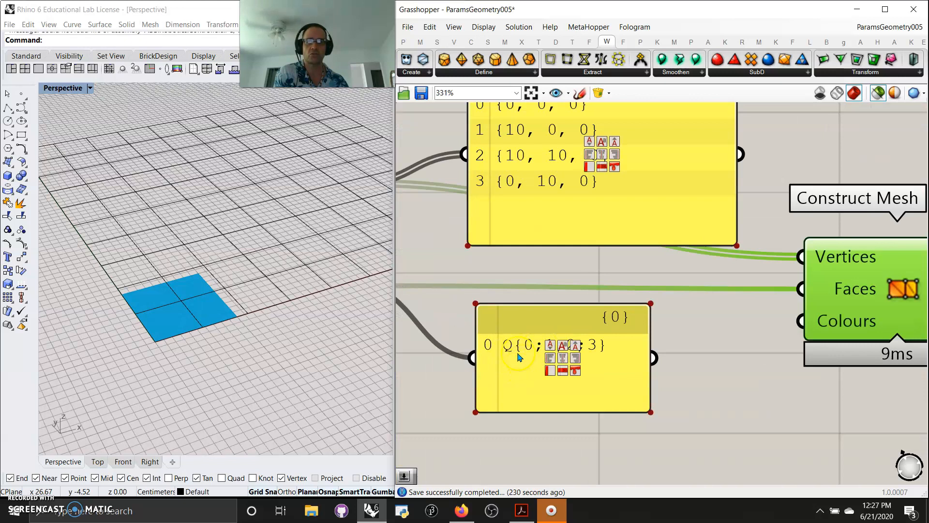
scroll(569, 398, down, 3)
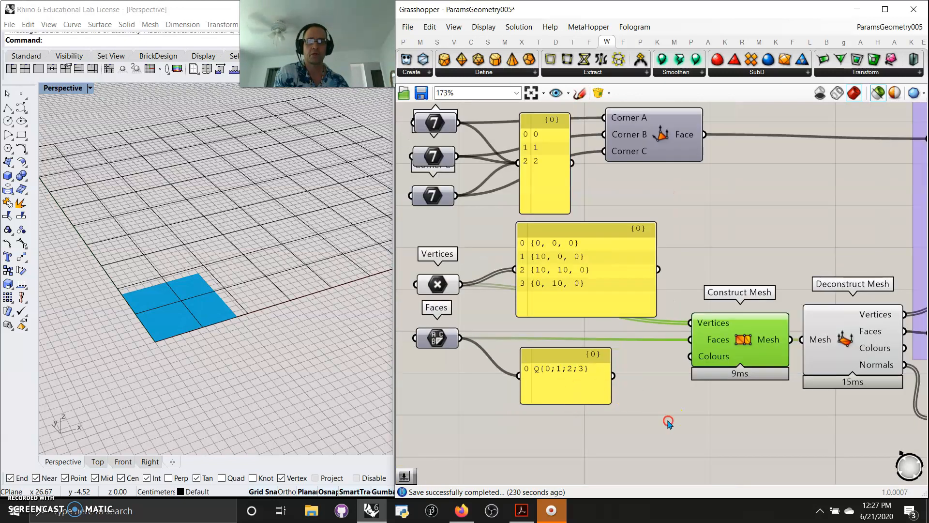
right_drag(668, 422, 603, 401)
right_drag(790, 427, 550, 384)
click(637, 312)
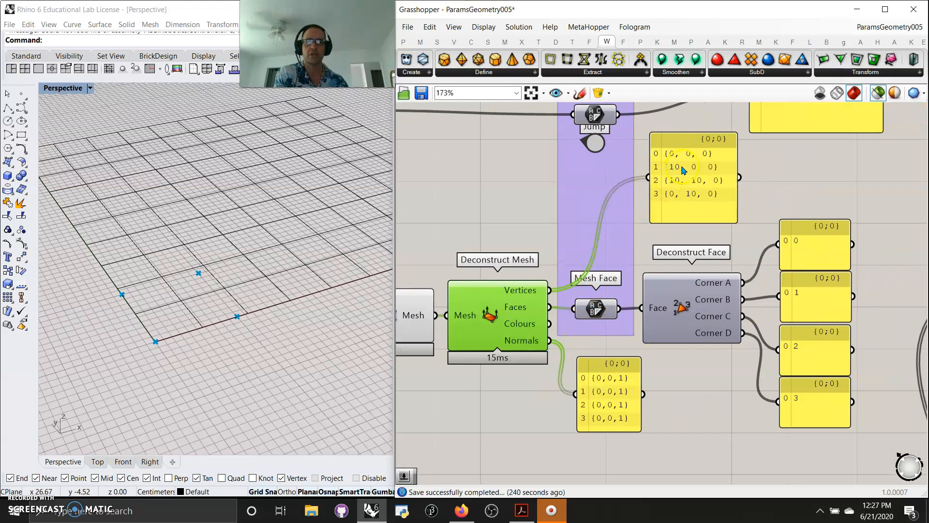
Step: Zoom out from the normals panel and pan past Construct Mesh until the whole definition shows
scroll(687, 167, up, 3)
scroll(689, 171, down, 4)
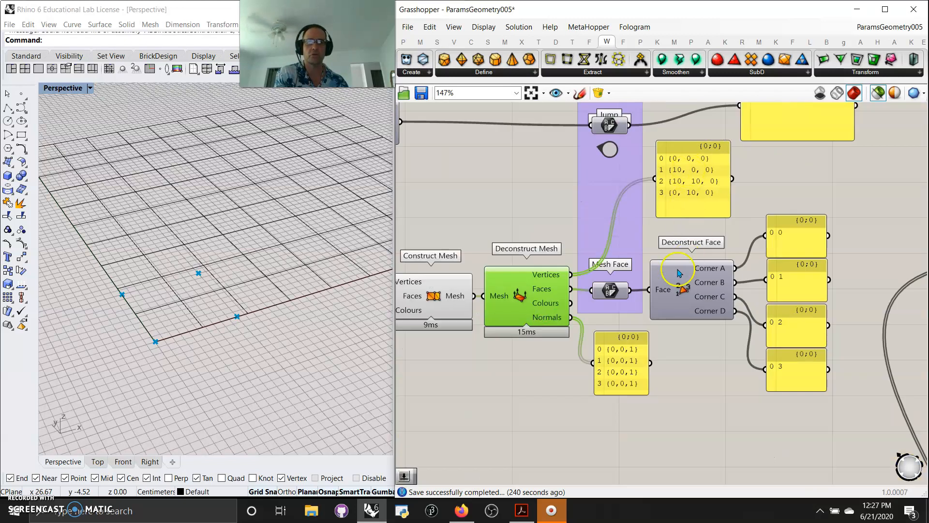
scroll(673, 309, up, 1)
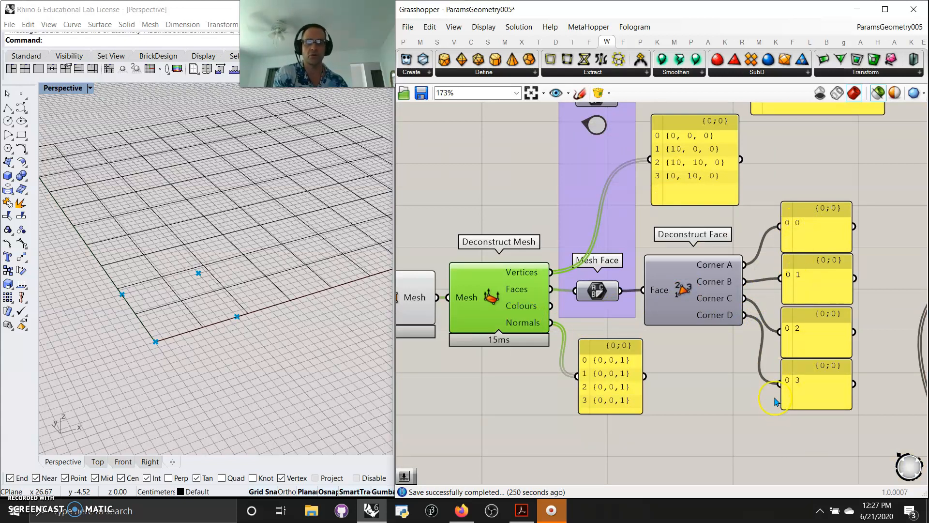
right_drag(684, 414, 725, 398)
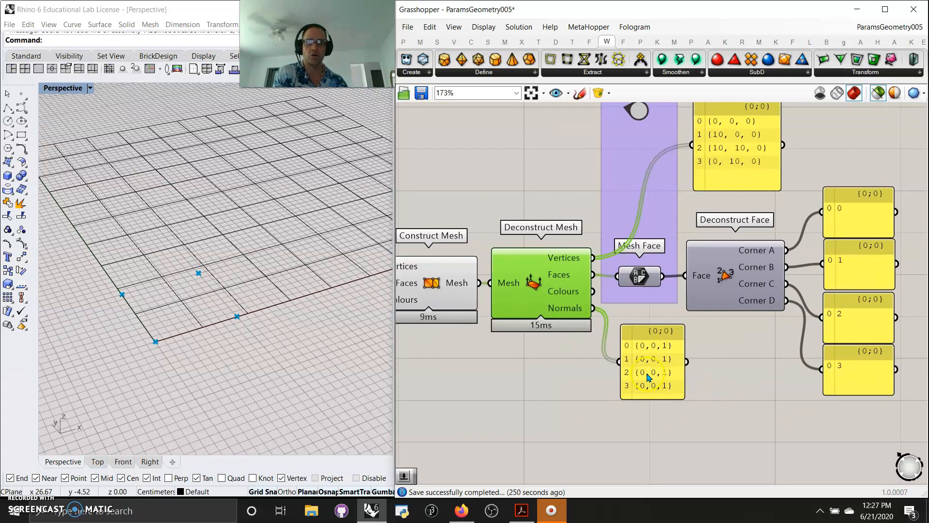
scroll(657, 379, up, 5)
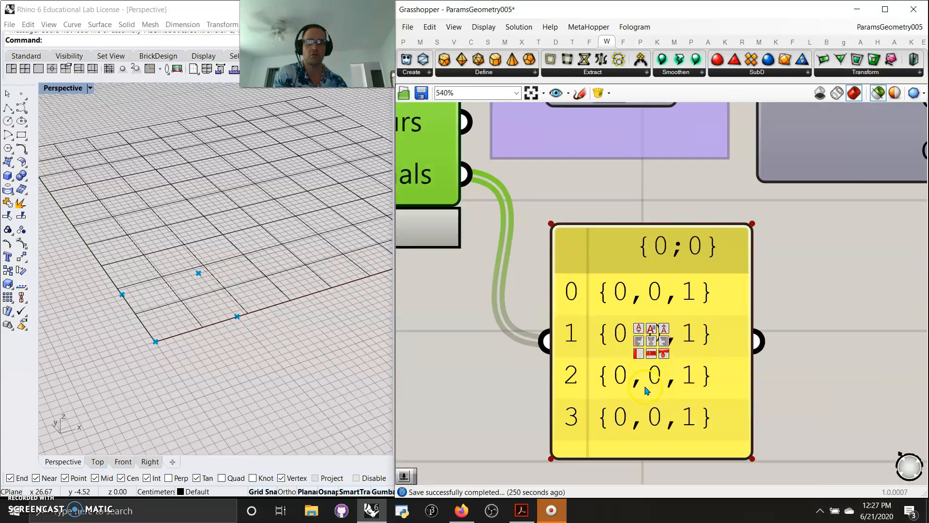
scroll(647, 390, down, 4)
right_drag(739, 411, 716, 402)
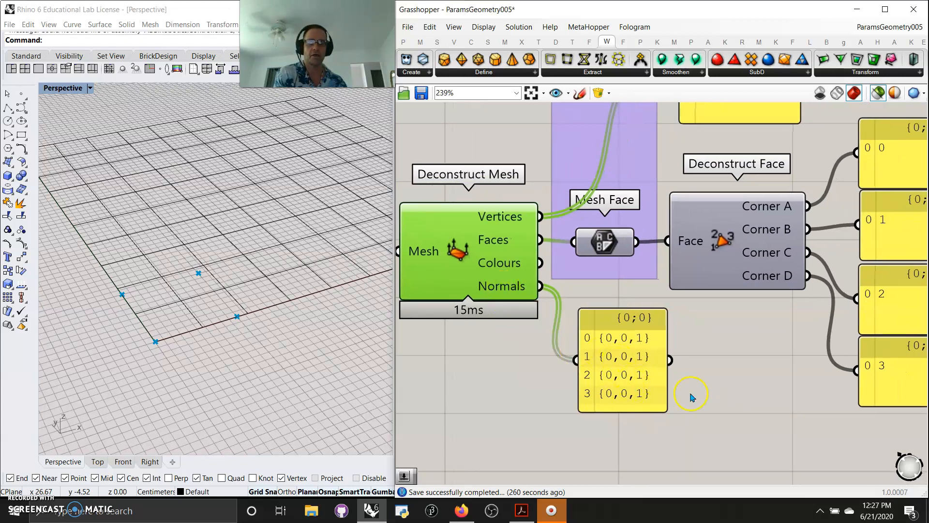
scroll(603, 385, down, 4)
right_drag(613, 385, 686, 348)
scroll(564, 354, down, 6)
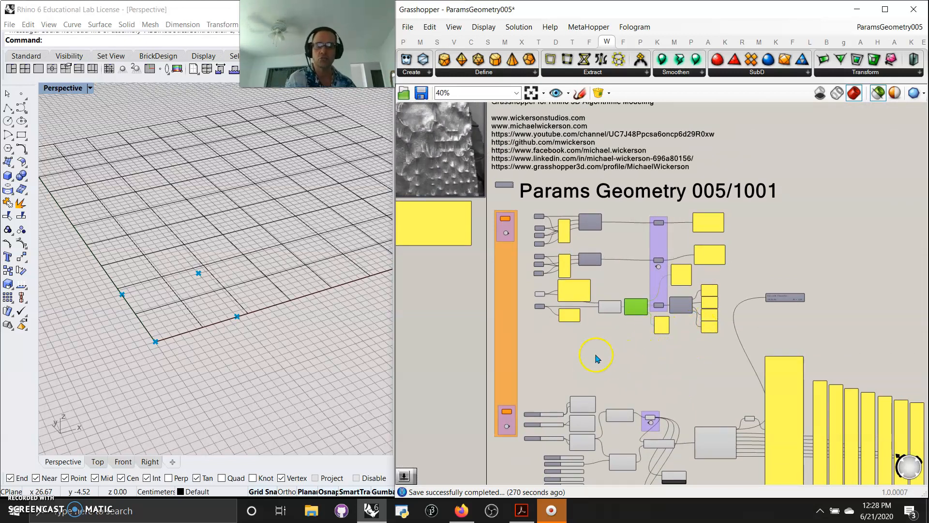
Step: Preview each of the three rectangles and the blue Mesh Plane grid in Rhino
scroll(587, 272, up, 6)
right_drag(643, 295, 680, 182)
scroll(683, 278, down, 4)
right_drag(679, 368, 669, 206)
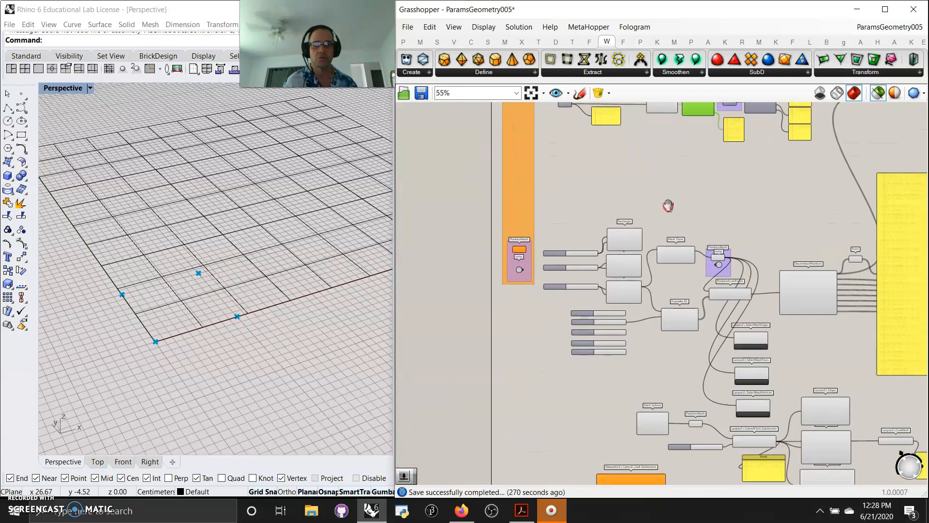
scroll(537, 286, up, 1)
scroll(528, 279, up, 6)
right_drag(524, 317, 512, 400)
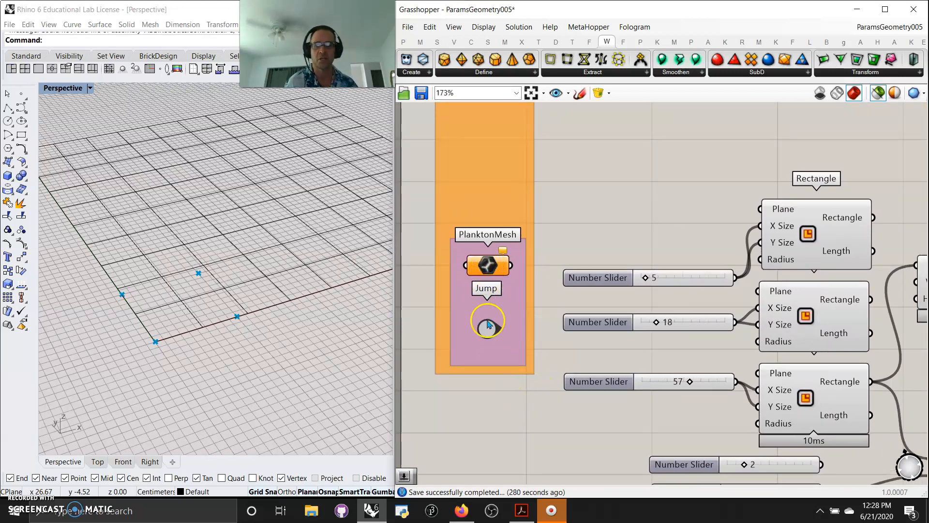
scroll(522, 432, down, 2)
right_drag(552, 459, 496, 418)
click(664, 250)
click(662, 297)
click(668, 368)
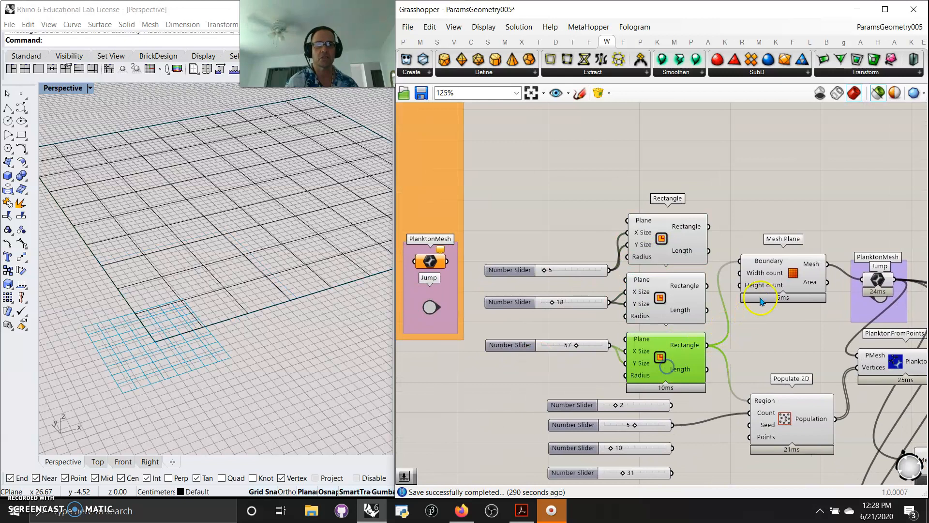
click(782, 284)
right_drag(801, 347, 785, 339)
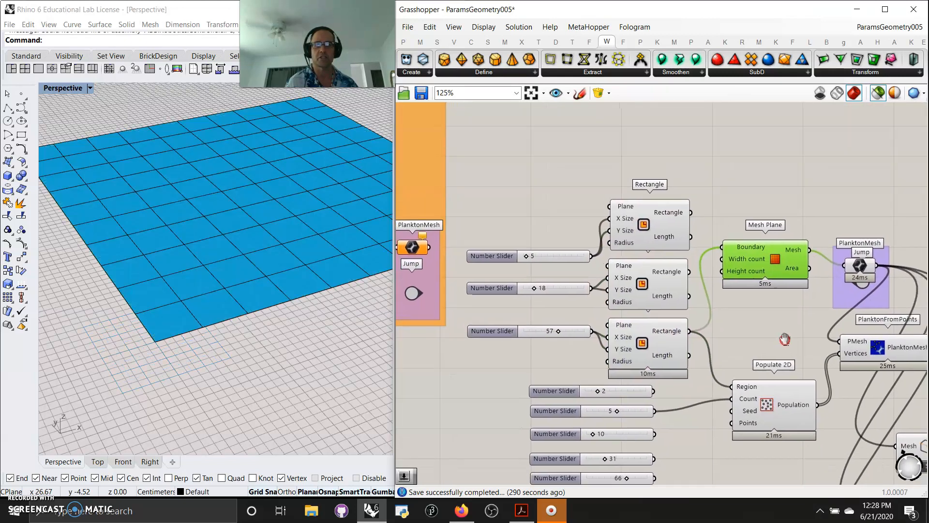
click(649, 228)
click(646, 283)
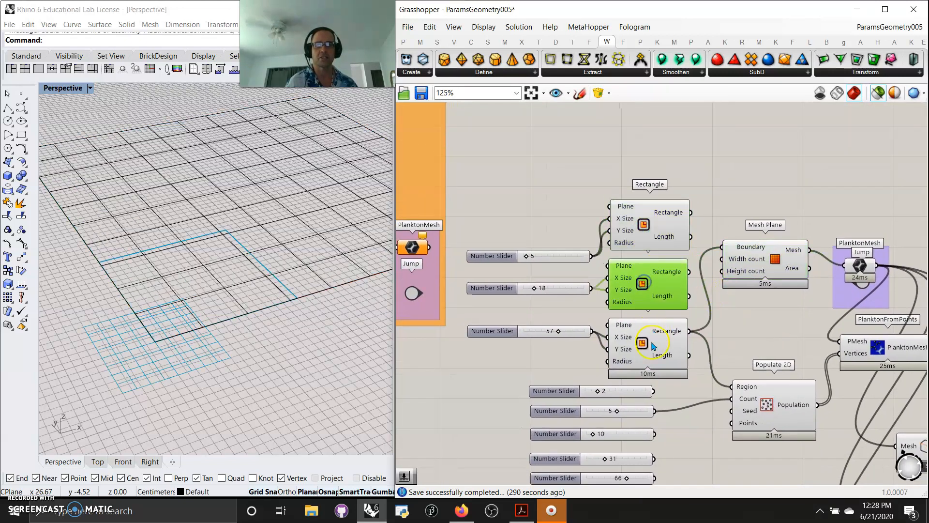
click(649, 353)
Step: Preview the PlanktonMesh Jump mesh and move Jump up to uncover the component beneath
right_drag(772, 322, 683, 282)
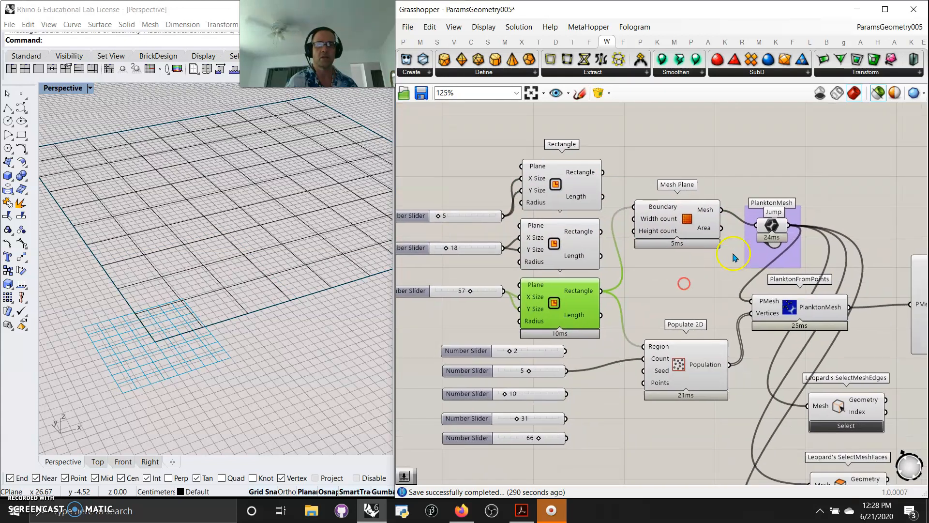
click(773, 226)
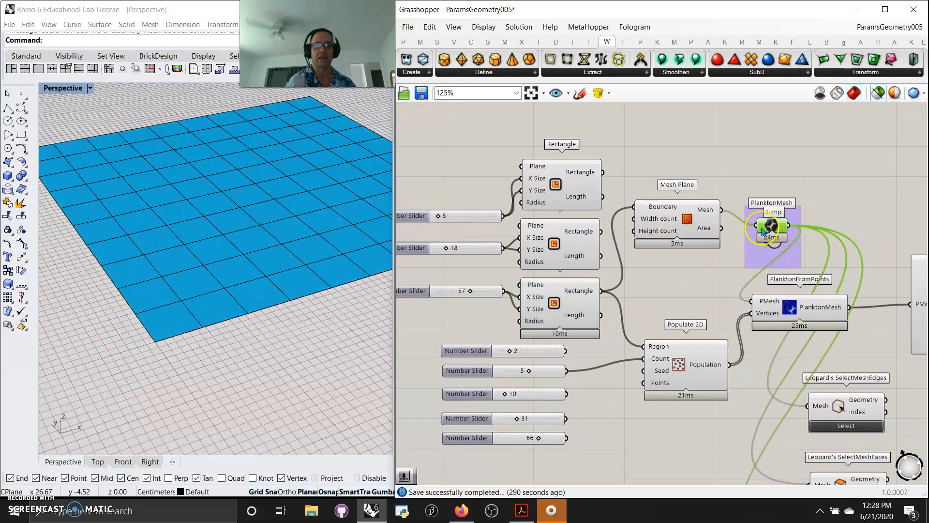
drag(775, 223, 775, 211)
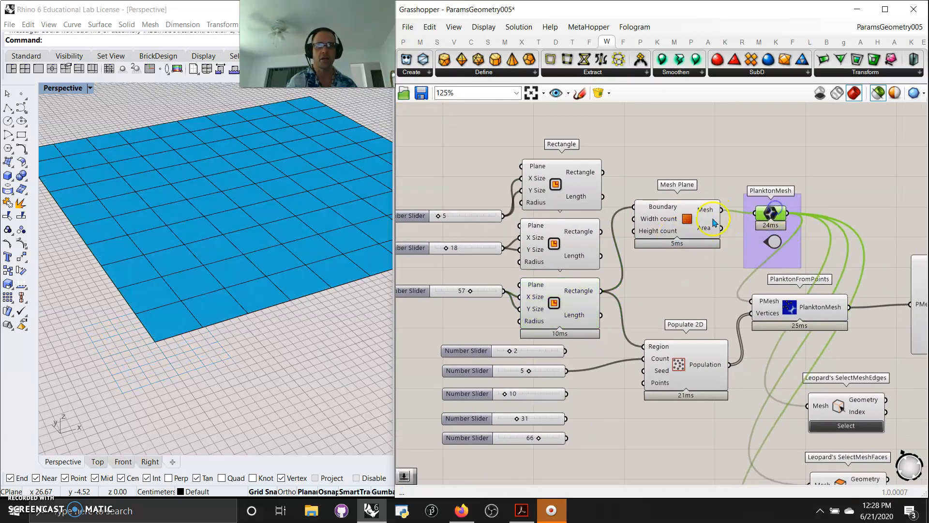
scroll(239, 290, up, 3)
scroll(252, 280, down, 5)
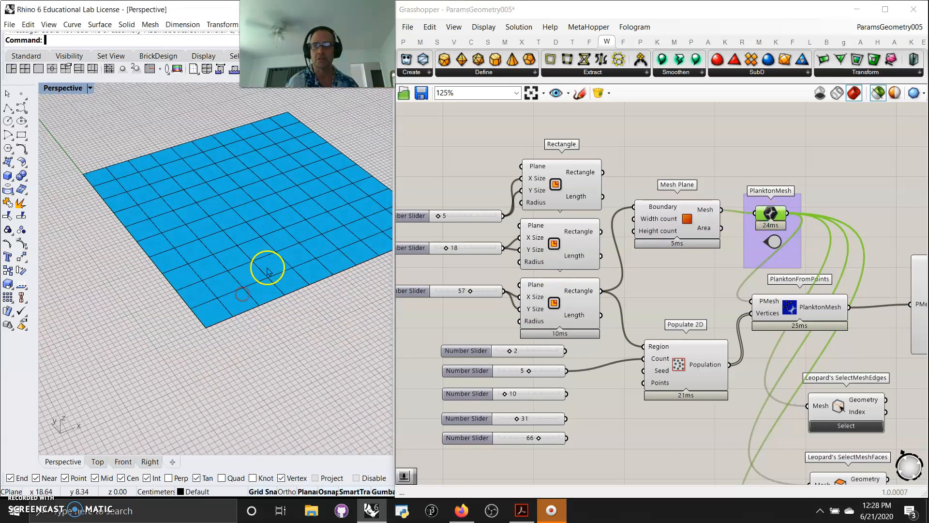
right_drag(824, 355, 646, 330)
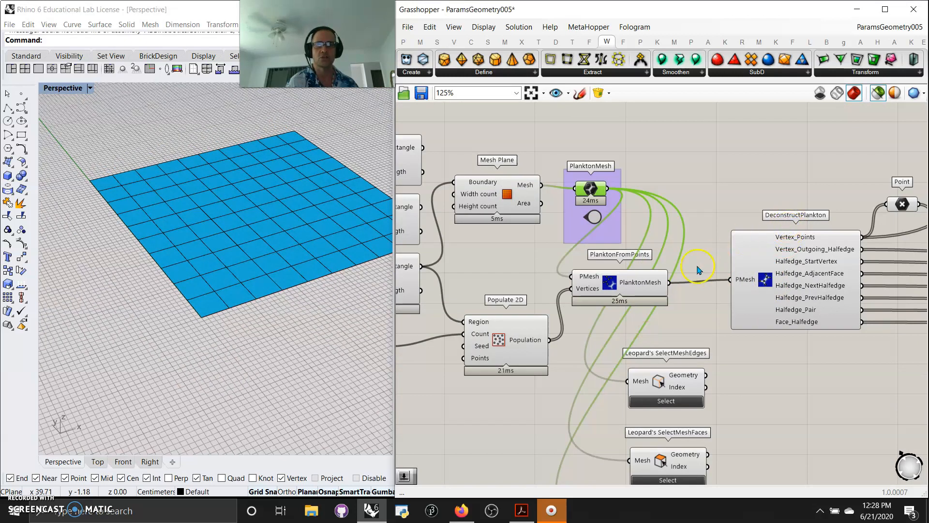
Step: Preview the Populate 2D points, Mesh Plane, PlanktonFromPoints mesh and DeconstructPlankton vertices, orbiting Rhino's view
right_drag(575, 351, 737, 315)
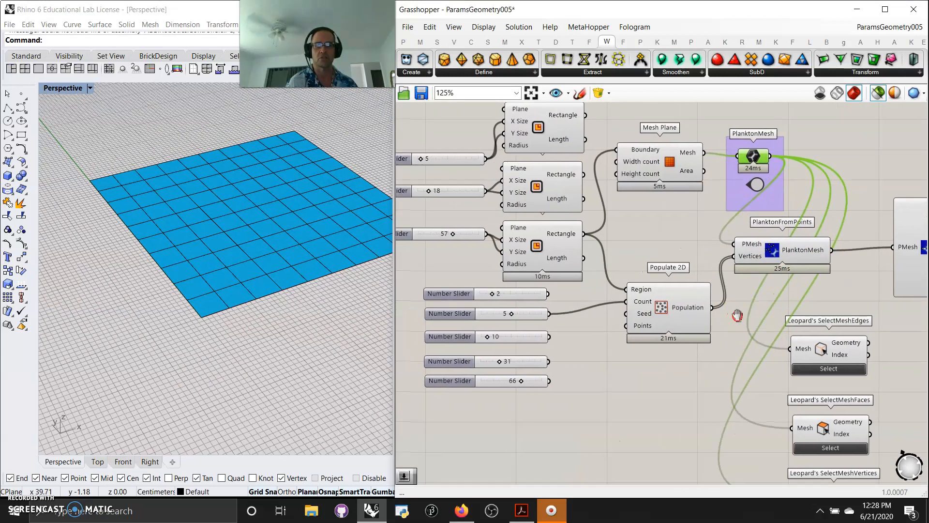
click(659, 309)
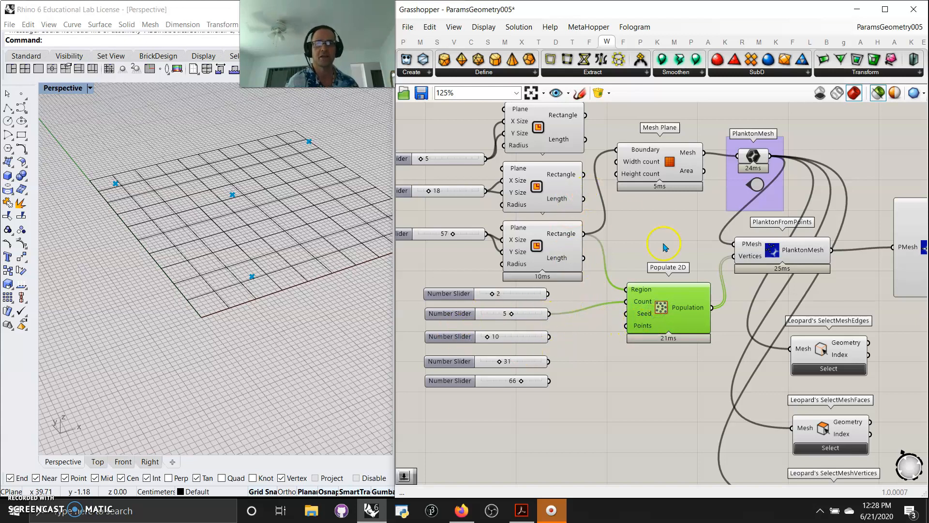
click(661, 174)
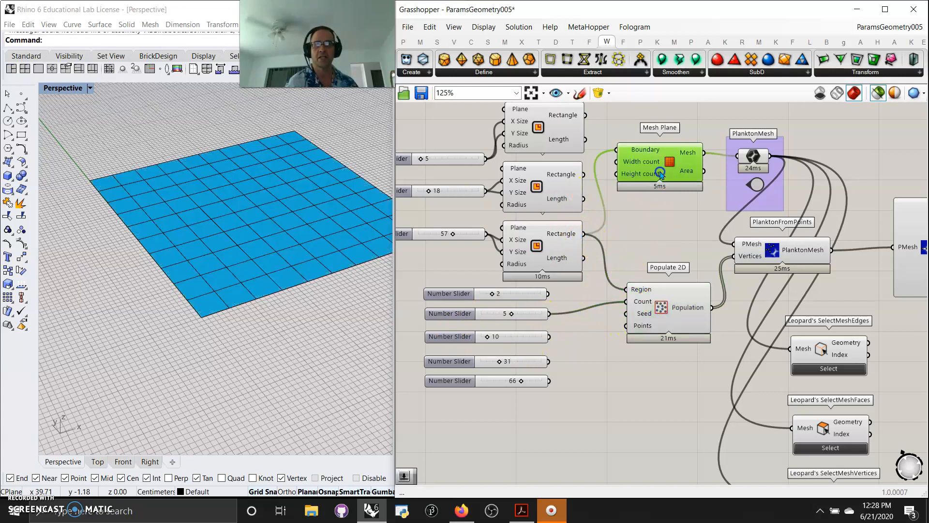
right_drag(683, 246, 561, 233)
click(653, 238)
click(802, 237)
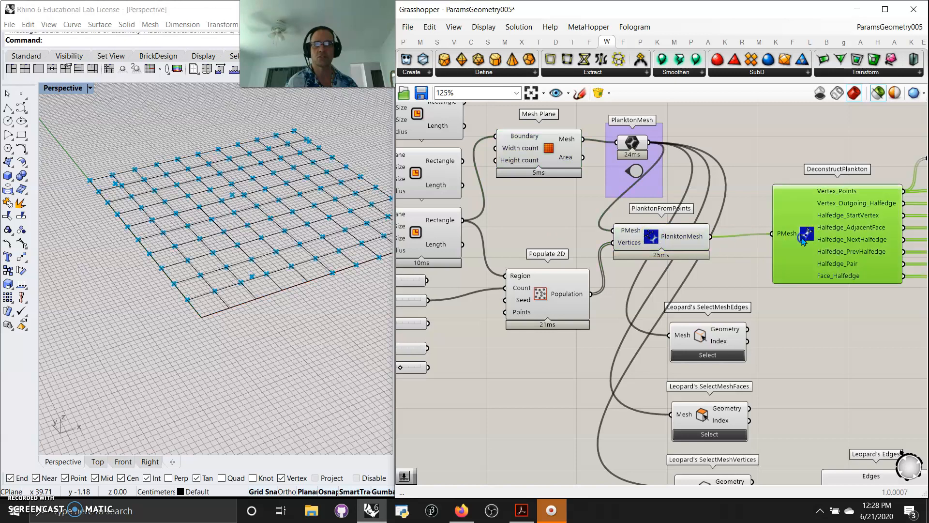
right_drag(464, 386, 557, 397)
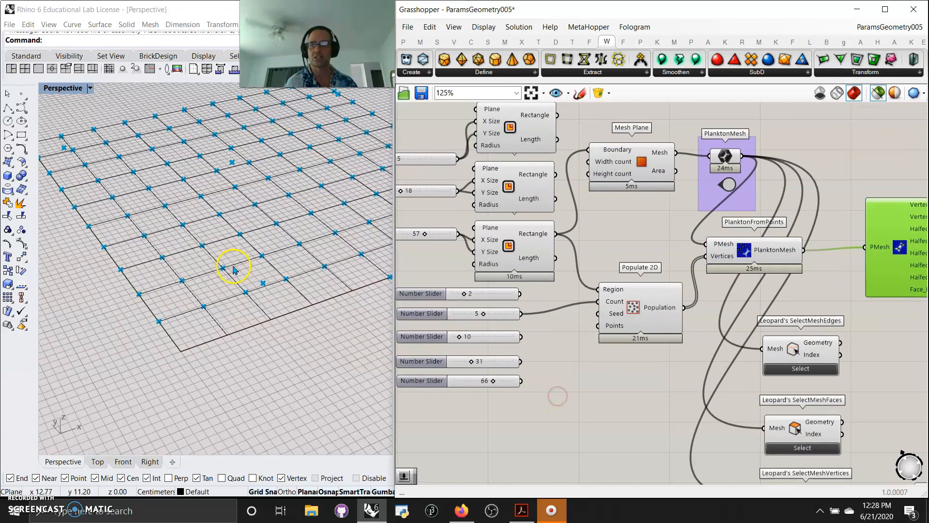
right_drag(301, 311, 310, 325)
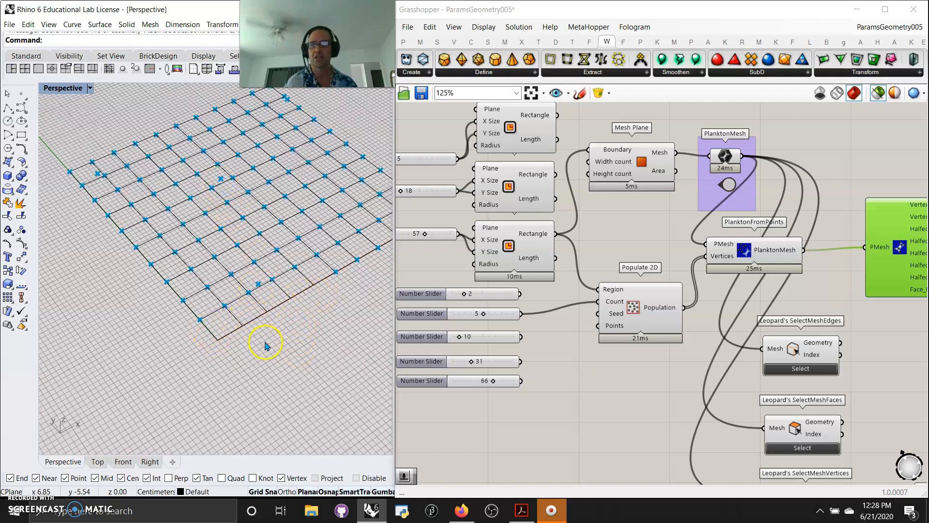
right_drag(257, 356, 260, 363)
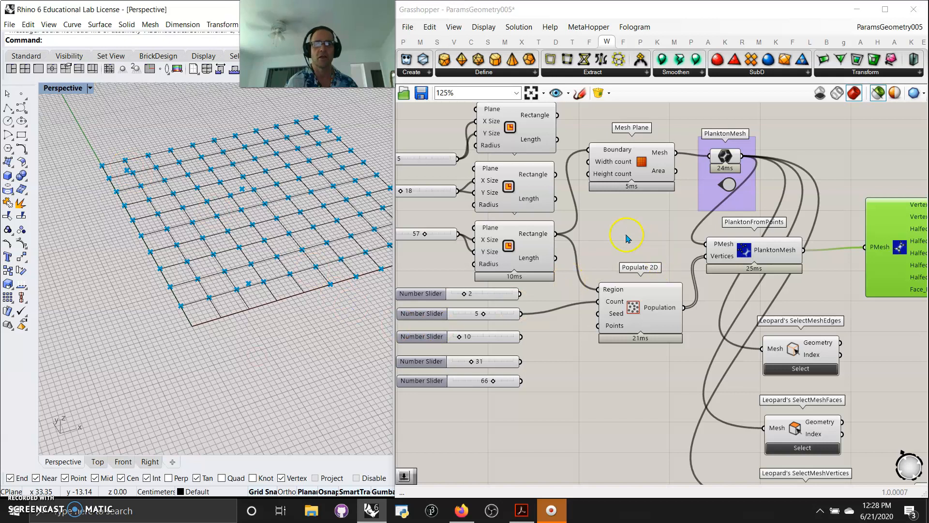
Step: Toggle the selected-only preview and wire the 31 slider into Populate 2D's Seed input
click(641, 243)
click(877, 93)
click(877, 94)
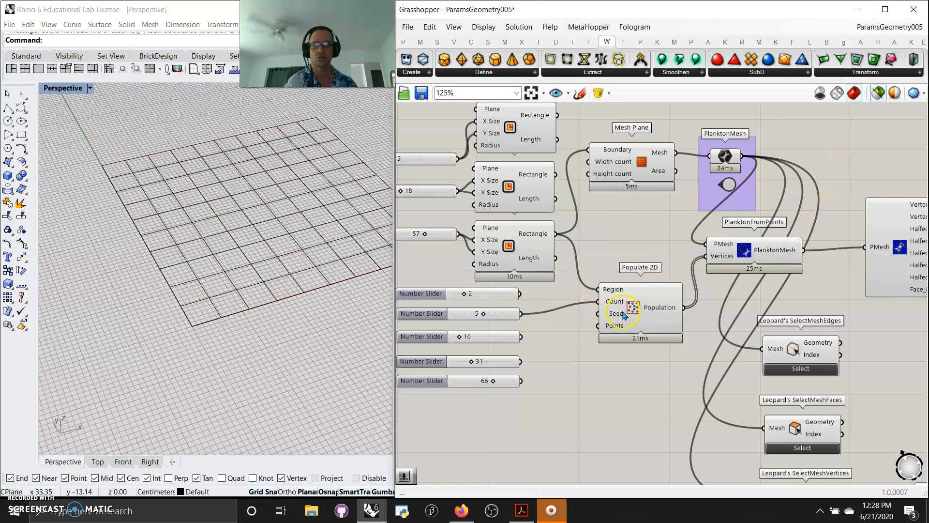
drag(624, 322, 621, 321)
click(490, 295)
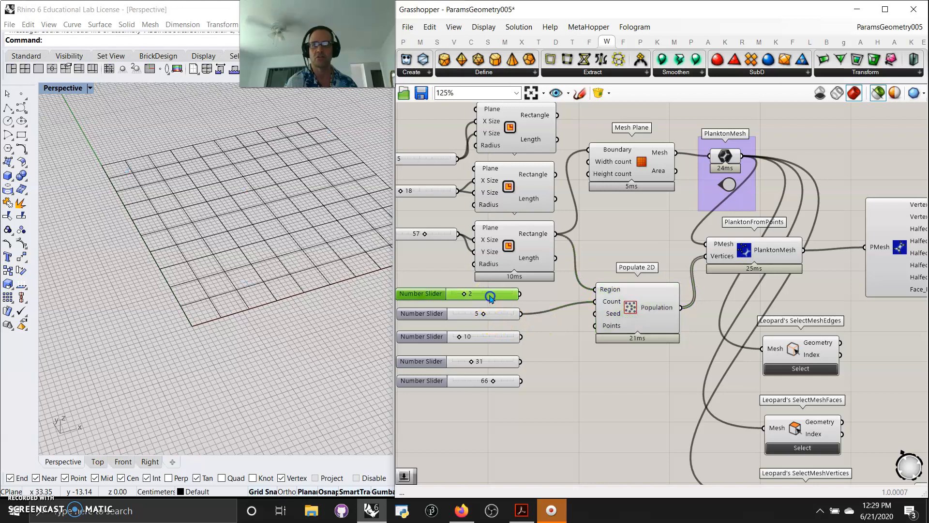
click(874, 268)
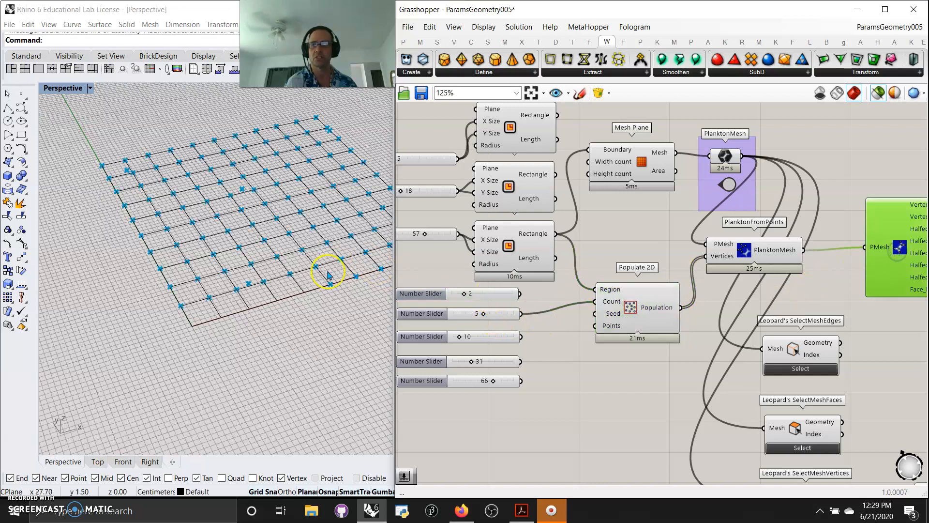
drag(515, 362, 596, 313)
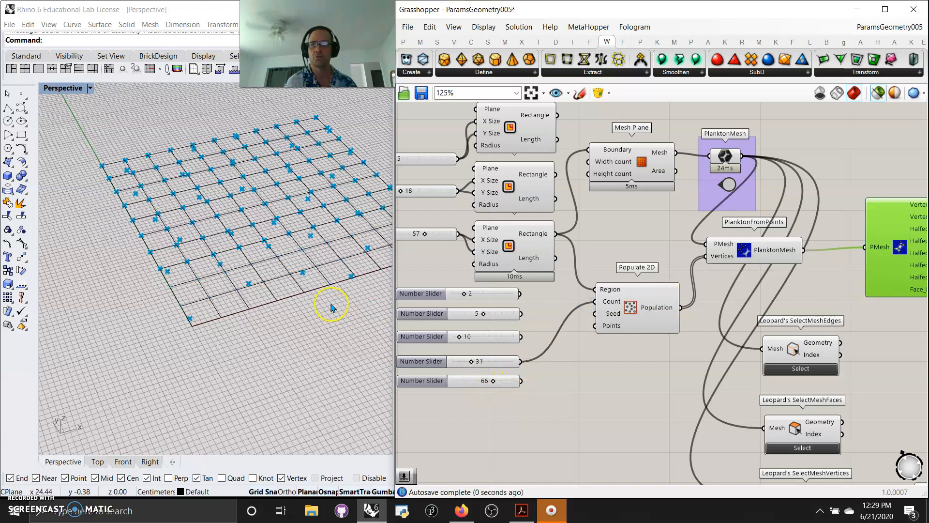
right_drag(636, 441, 517, 431)
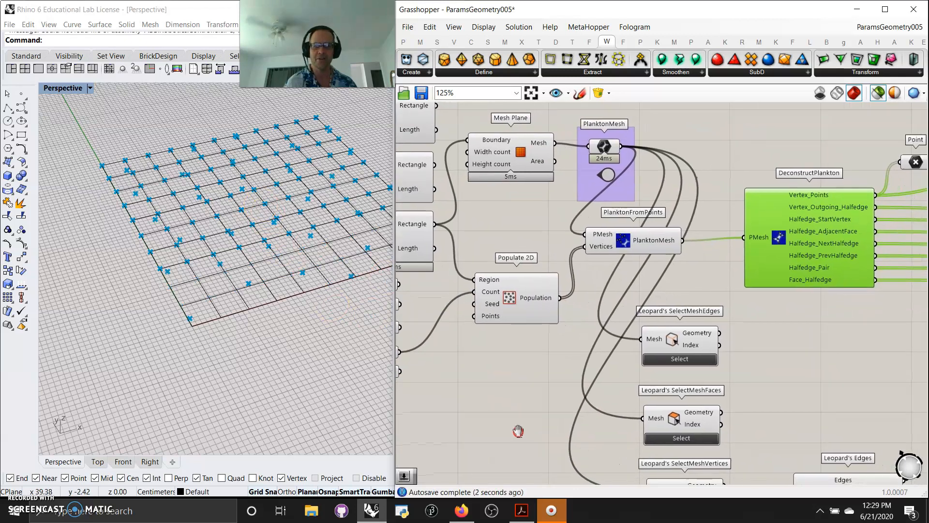
right_drag(821, 331, 723, 287)
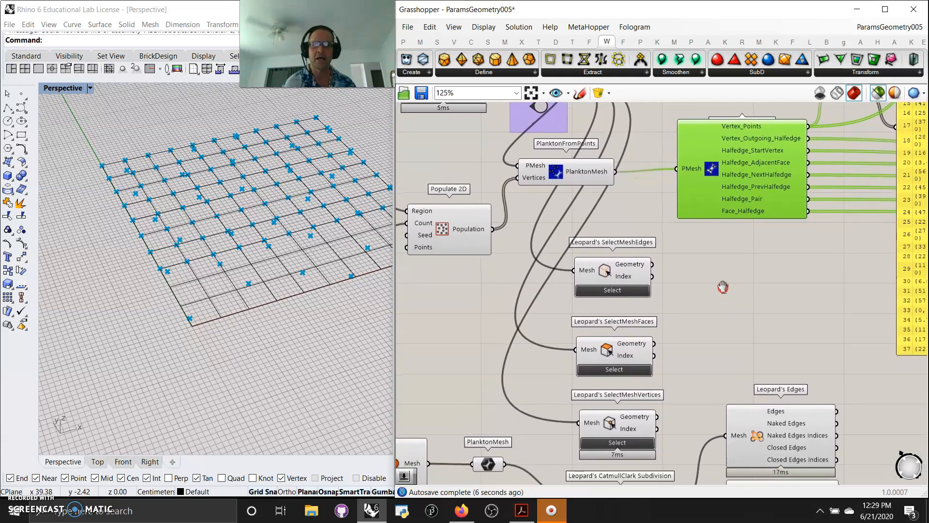
Step: Zoom to DeconstructPlankton's yellow points panel and widen it so each coordinate fits one line
scroll(723, 286, down, 5)
right_drag(708, 334, 454, 428)
scroll(524, 388, up, 3)
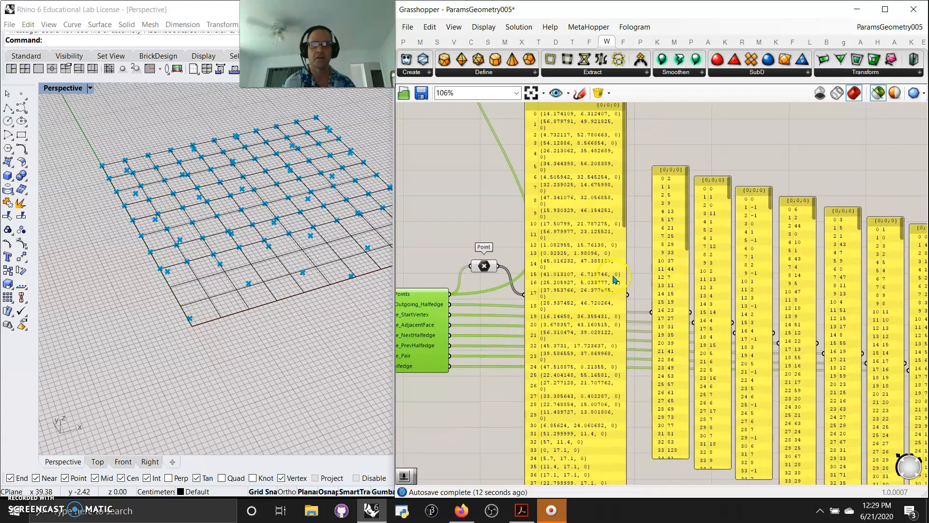
drag(626, 270, 641, 270)
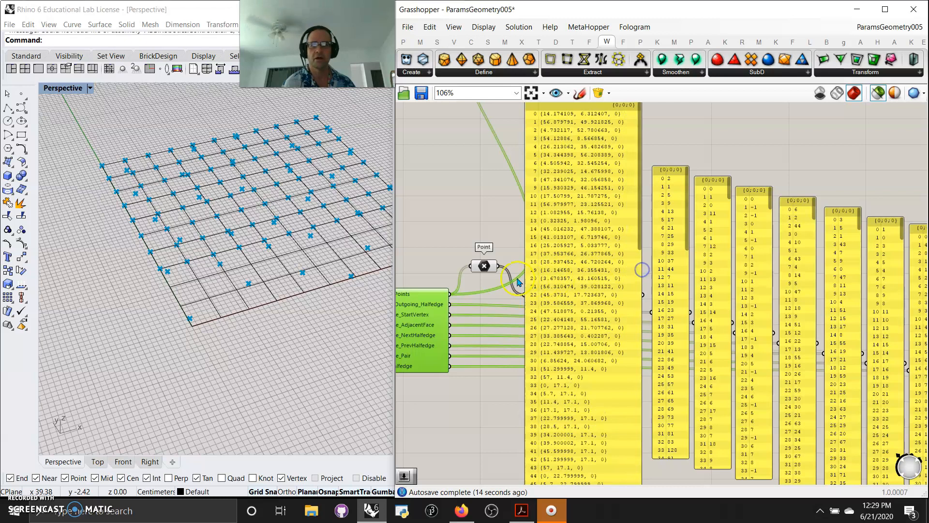
scroll(523, 286, down, 2)
right_drag(474, 381, 660, 369)
right_drag(436, 397, 392, 369)
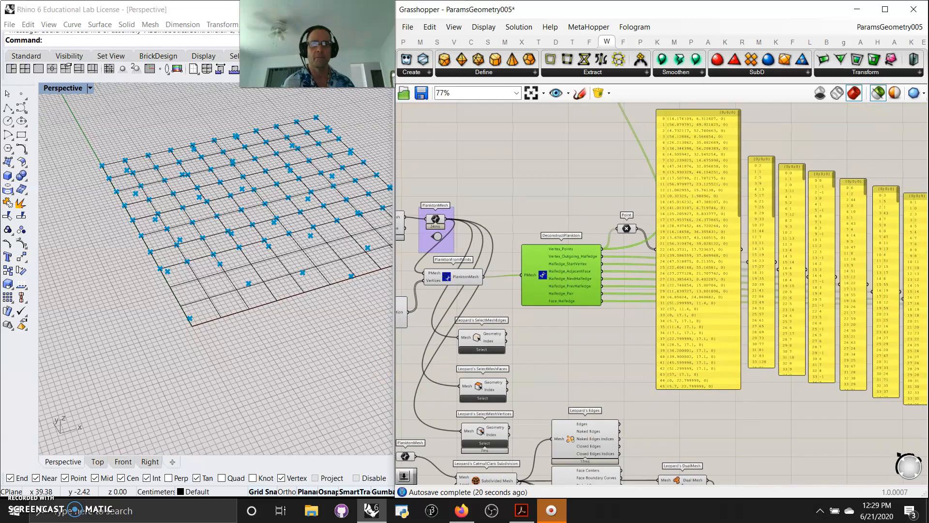
scroll(585, 295, up, 4)
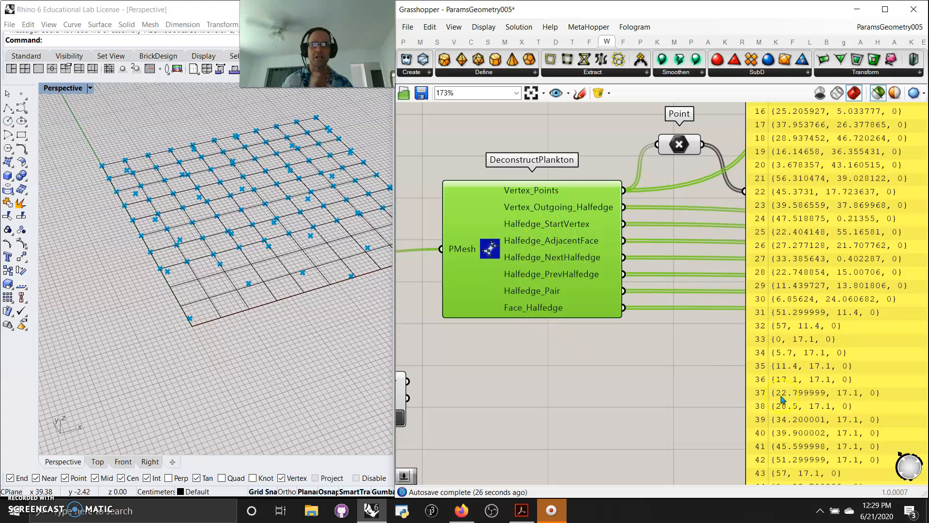
scroll(782, 399, down, 5)
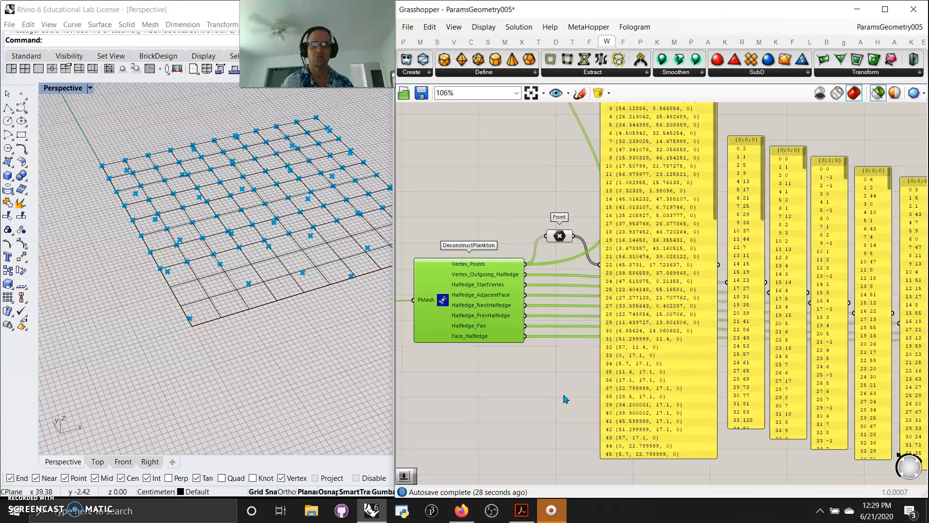
Step: Open DeconstructPlankton's help, clear the selection, close the help window and return to its panels
right_click(443, 301)
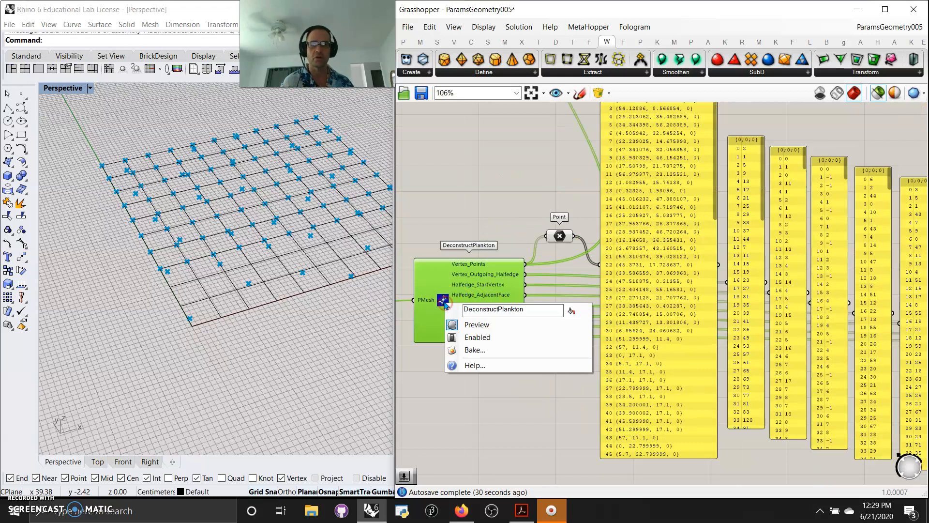
click(484, 366)
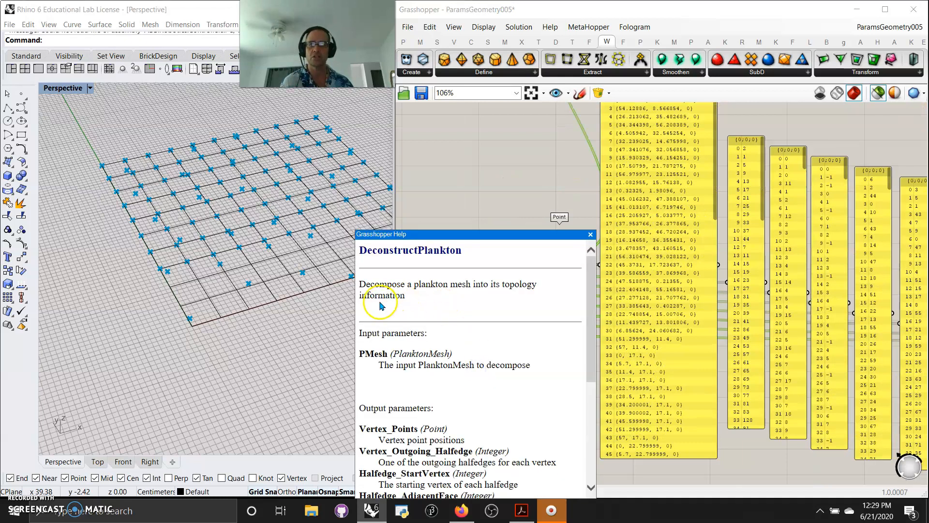
click(443, 205)
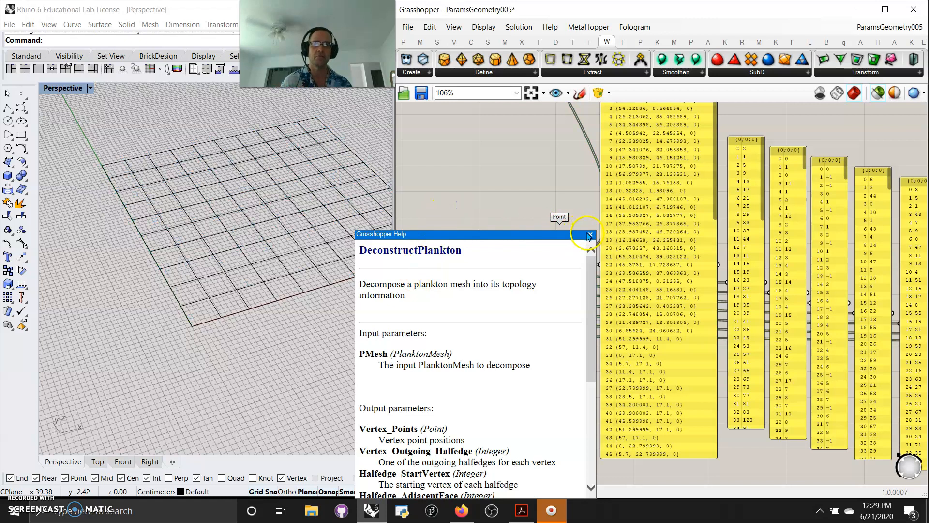
click(590, 235)
right_drag(554, 408, 420, 391)
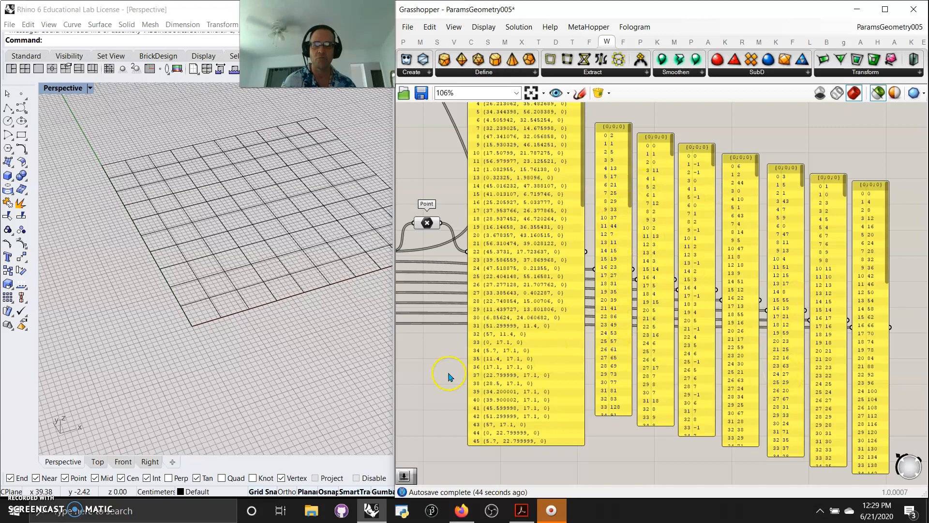
scroll(625, 359, down, 4)
Step: Wire the top Rectangle into Mesh Plane's Boundary input, replacing the old connection
right_drag(614, 390, 653, 387)
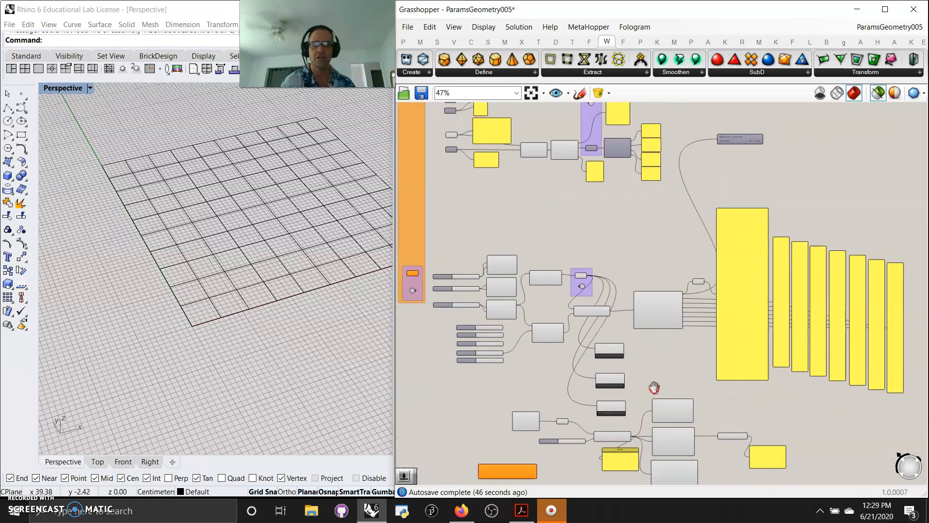
scroll(501, 275, up, 4)
drag(545, 232, 583, 406)
Step: Pan across DeconstructPlankton's data panels to the Leopard Catmull-Clark Subdivision and DualMesh components
mouse_move(634, 357)
right_down()
mouse_move(556, 321)
mouse_move(437, 302)
right_up()
mouse_move(753, 411)
right_down()
mouse_move(569, 369)
mouse_move(588, 411)
right_up()
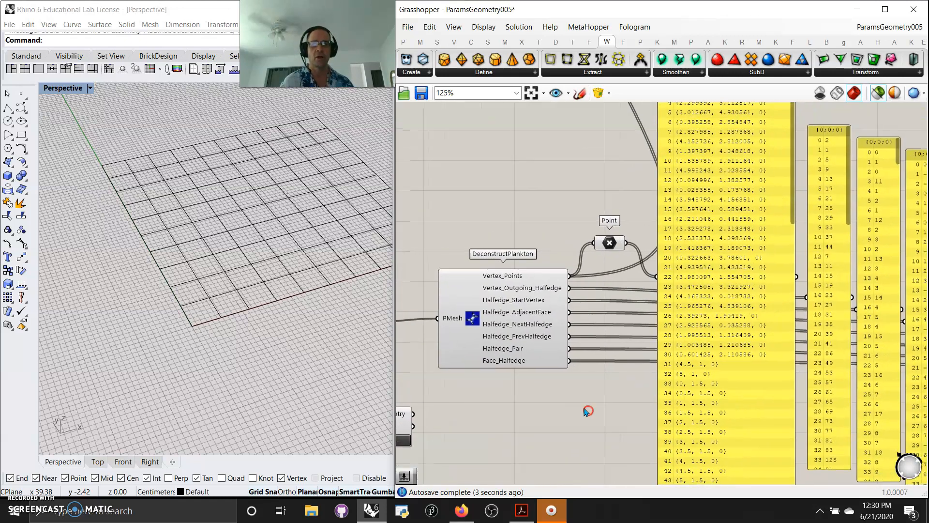
scroll(588, 410, down, 3)
right_drag(769, 472, 599, 391)
scroll(646, 361, up, 3)
right_drag(583, 424, 741, 418)
scroll(709, 414, down, 4)
right_drag(537, 400, 650, 278)
scroll(634, 285, up, 2)
scroll(600, 263, up, 3)
scroll(618, 249, down, 2)
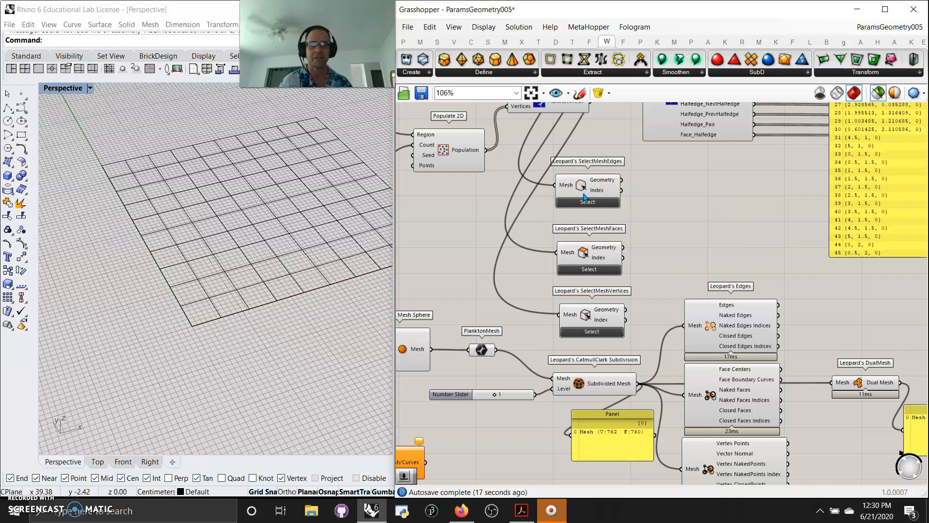
Step: Preview the SelectMeshEdges edges in Rhino, toggling Selected Only Preview off and back on
right_drag(662, 248, 706, 247)
right_drag(551, 214, 562, 257)
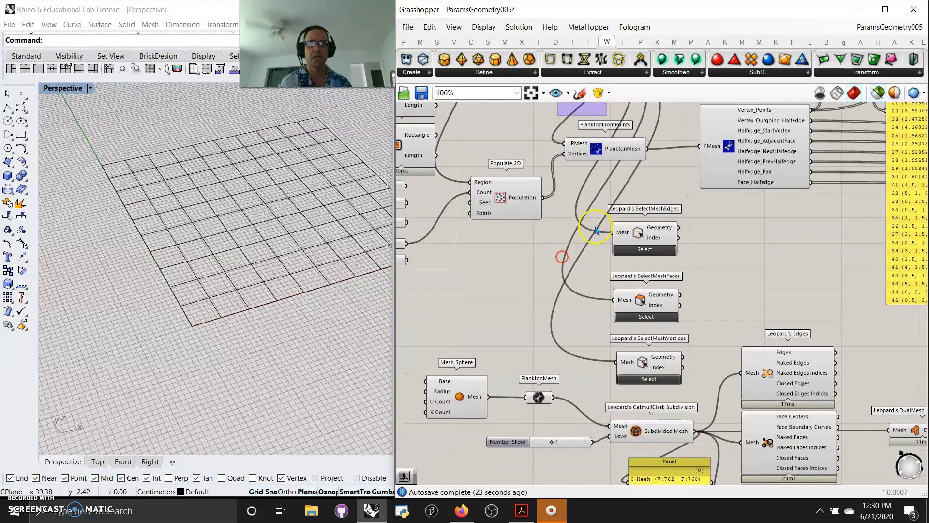
click(638, 232)
mouse_move(319, 339)
right_down()
mouse_move(291, 358)
mouse_move(308, 343)
right_up()
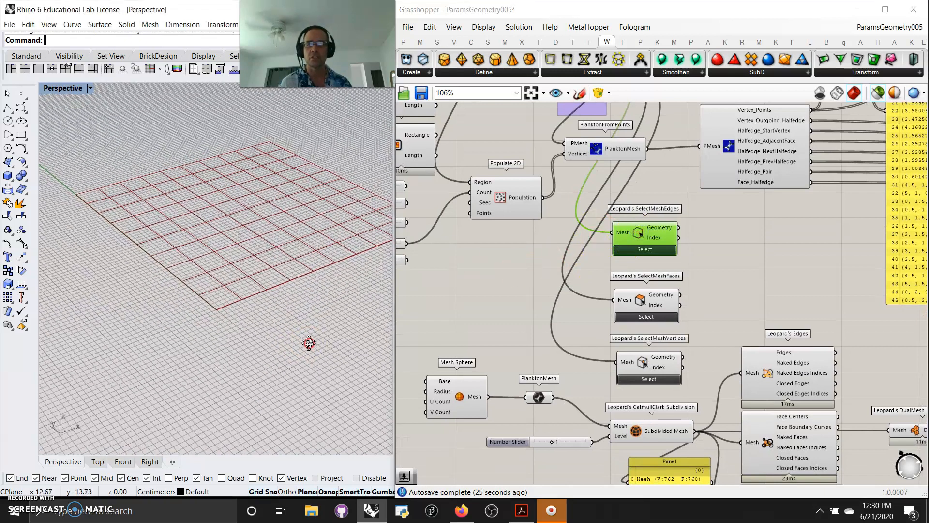
click(877, 94)
click(877, 93)
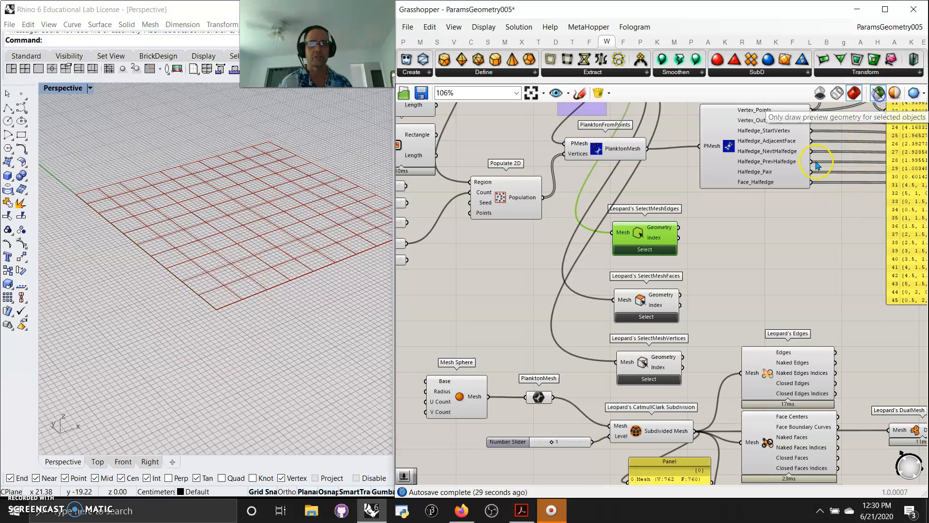
Step: Compare the SelectMeshFaces, SelectMeshVertices and SelectMeshEdges previews, finishing on the mesh faces
click(641, 301)
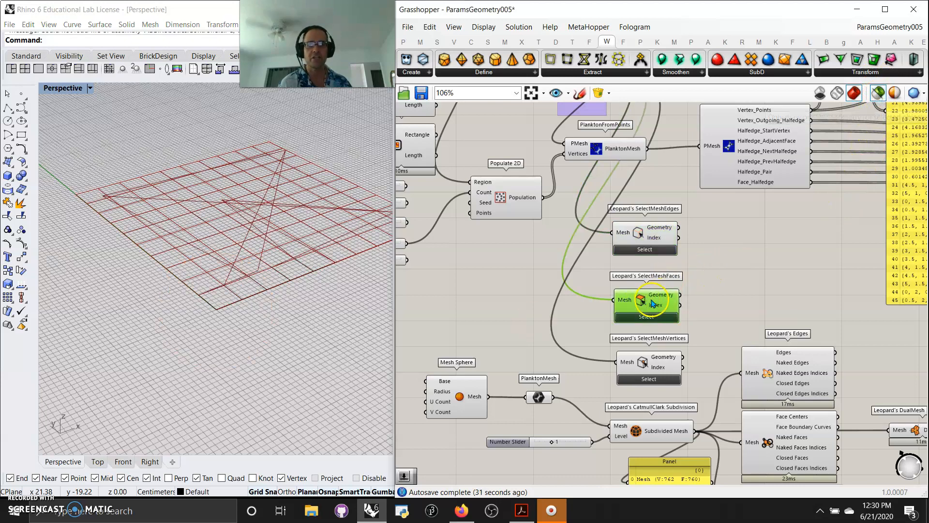
right_drag(340, 305, 319, 339)
click(645, 360)
click(332, 329)
click(641, 300)
click(642, 240)
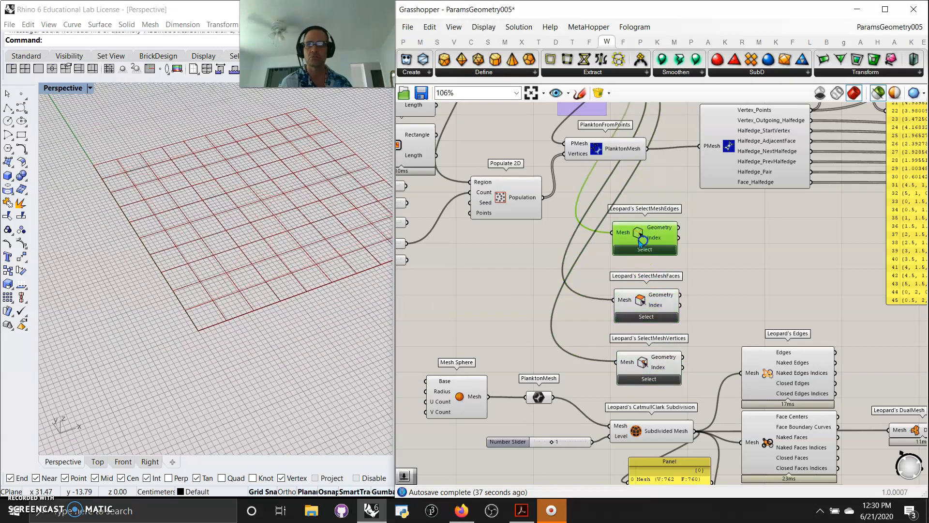
click(643, 301)
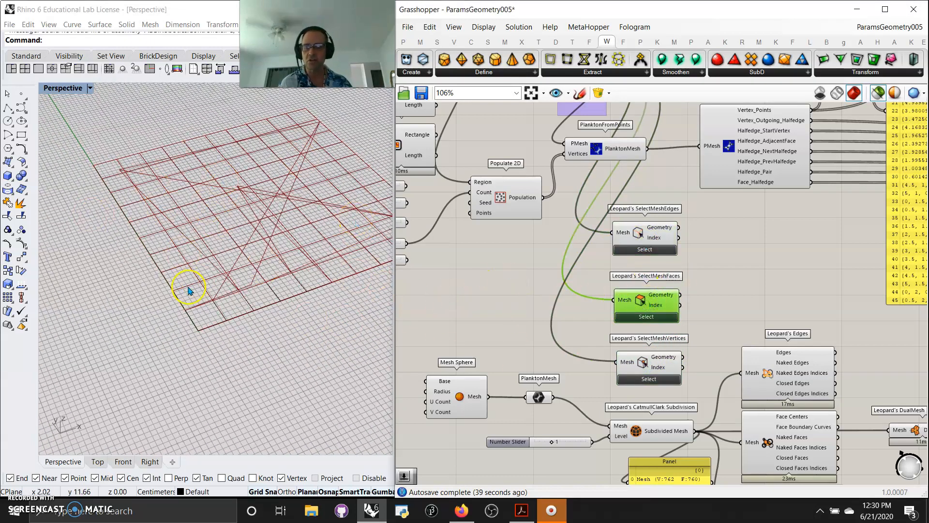
Step: Wire Populate 2D's Count input to the Number Slider set to 2
right_drag(425, 295, 612, 331)
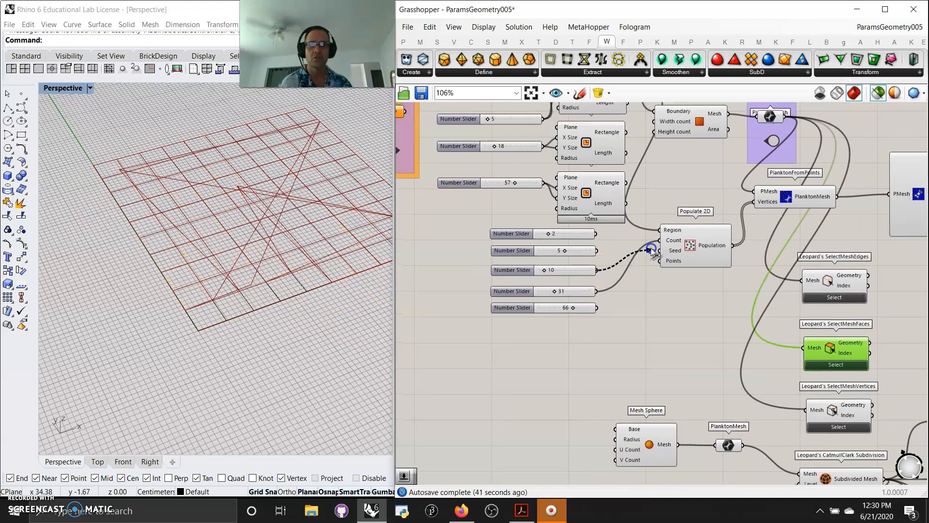
drag(664, 245, 598, 251)
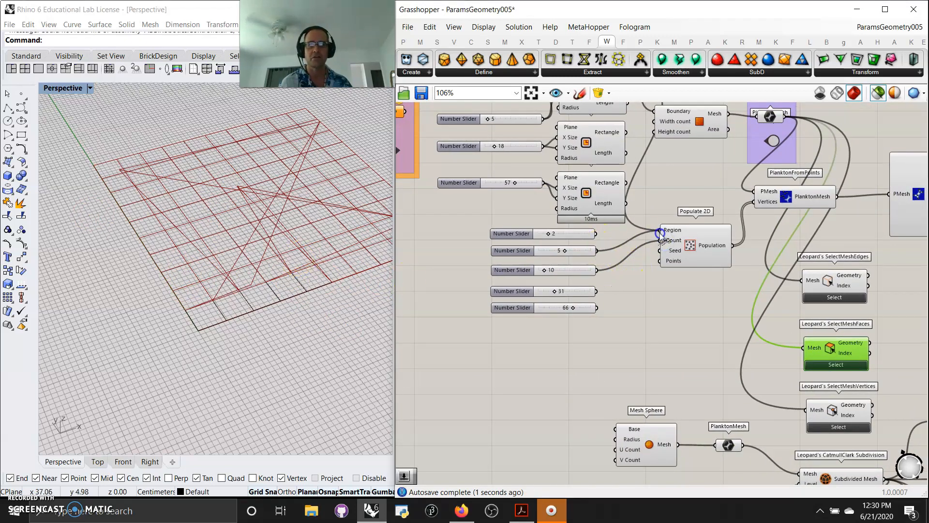
drag(663, 241, 597, 233)
click(286, 246)
mouse_move(286, 246)
right_down()
mouse_move(297, 293)
mouse_move(277, 253)
right_up()
Step: Preview SelectMeshVertices, then the Mesh Sphere and its PlanktonMesh conversion in Rhino
right_drag(693, 368, 532, 192)
click(676, 240)
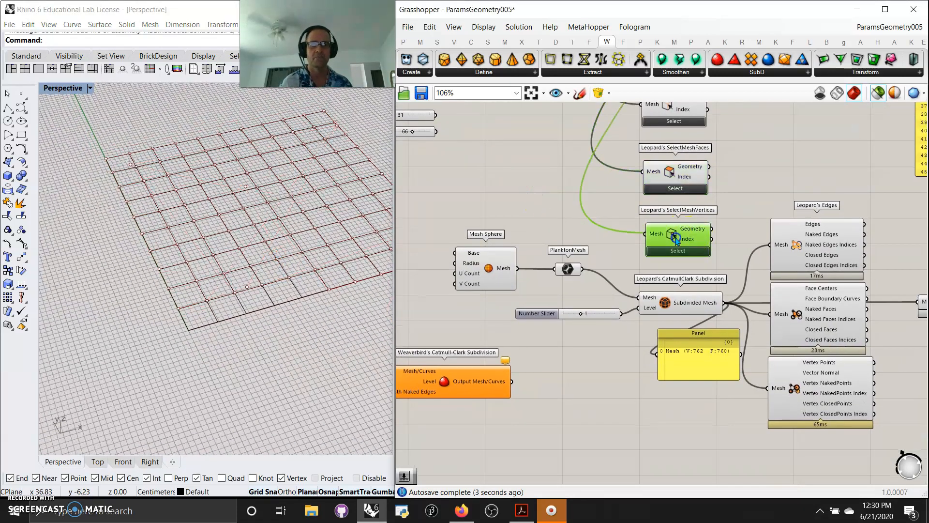
right_drag(584, 242, 569, 213)
mouse_move(661, 278)
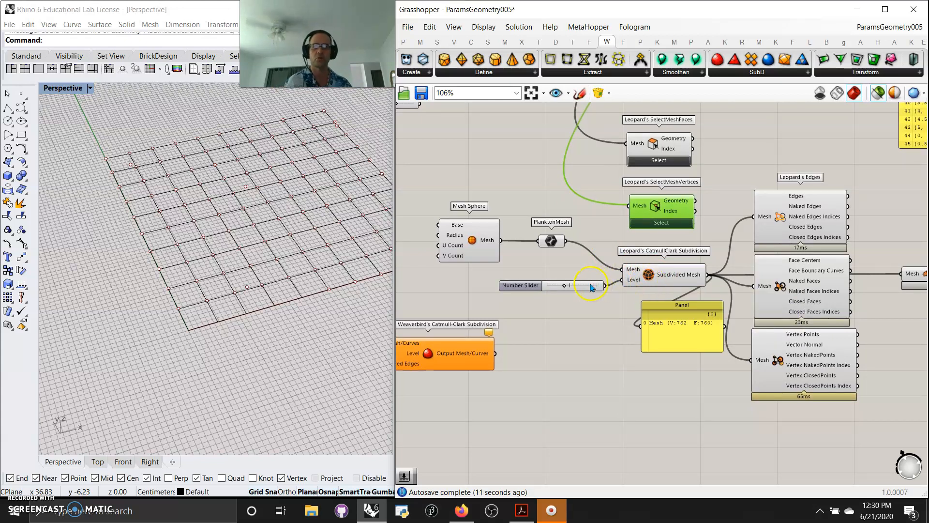
click(473, 247)
click(558, 246)
right_drag(379, 315, 342, 292)
Step: Preview the Mesh Sphere and CatmullClark result, lowering the subdivision level slider to 0
scroll(236, 343, up, 3)
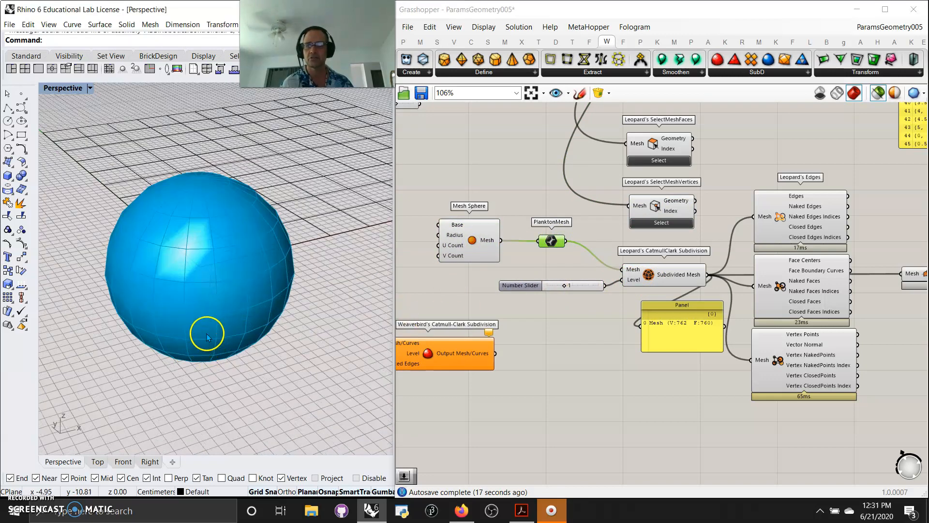
click(483, 27)
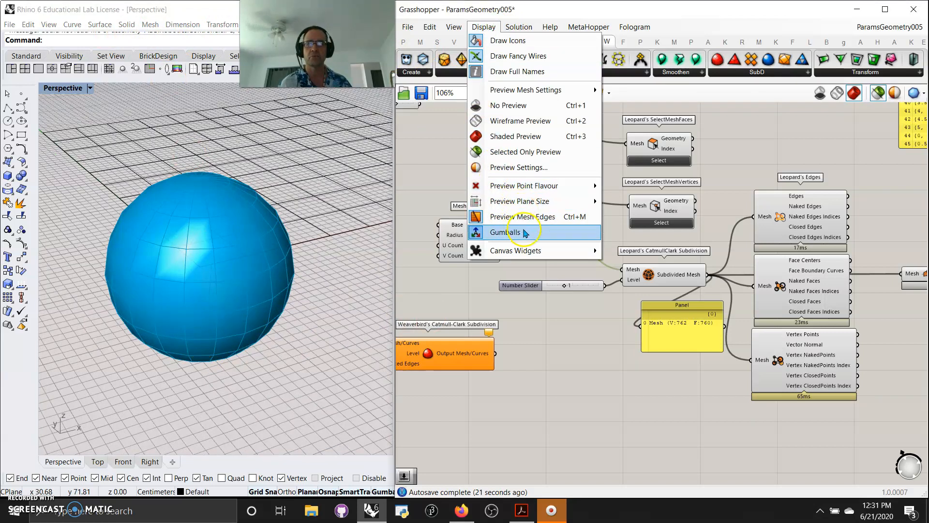
click(565, 333)
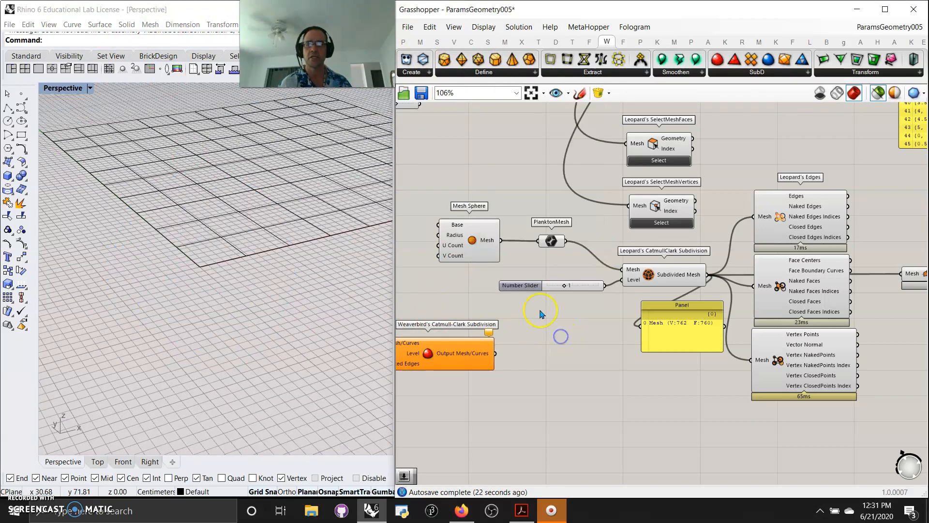
click(491, 248)
click(671, 278)
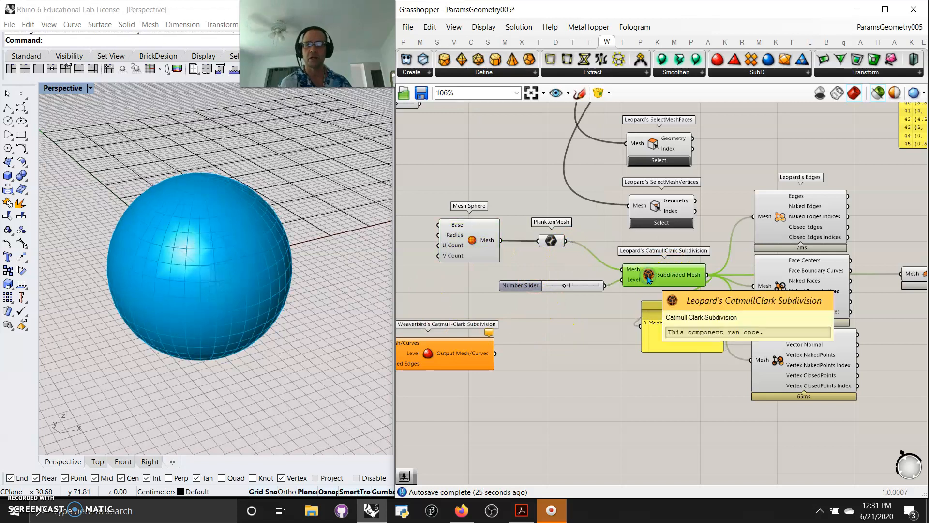
drag(565, 288, 542, 290)
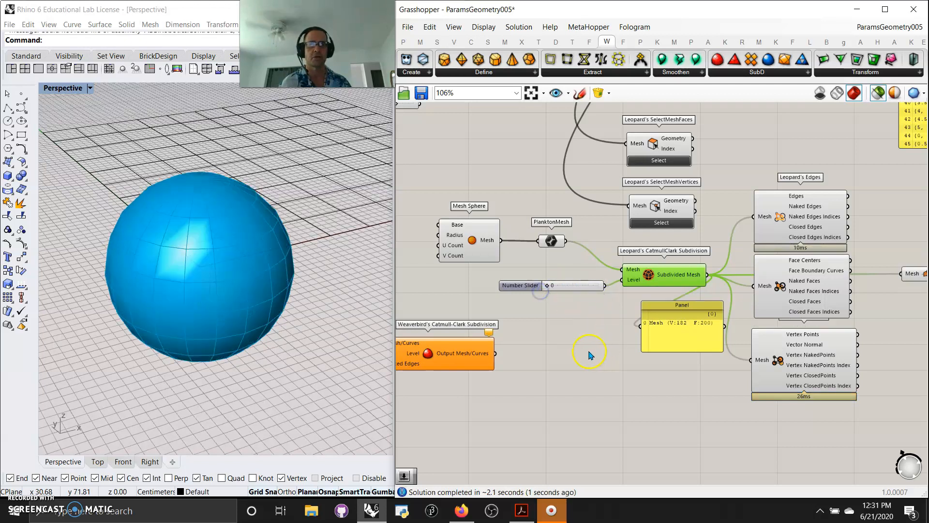
Step: Preview Leopard's Edges, Faces, Vertices and DualMesh outputs of the subdivided sphere in turn
right_drag(716, 388, 587, 387)
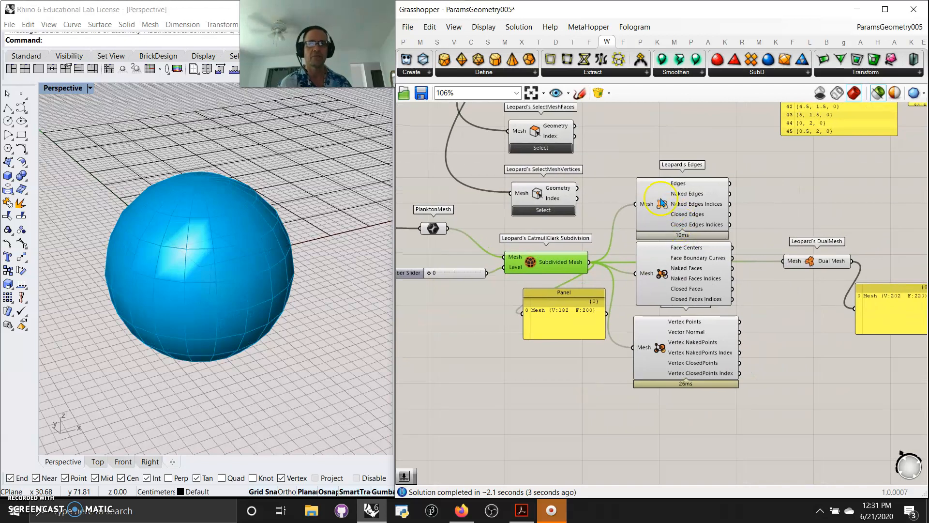
click(679, 208)
click(689, 276)
mouse_move(680, 272)
mouse_down()
mouse_move(678, 283)
mouse_move(678, 275)
mouse_up()
click(684, 341)
drag(685, 352, 678, 360)
right_drag(775, 347, 694, 343)
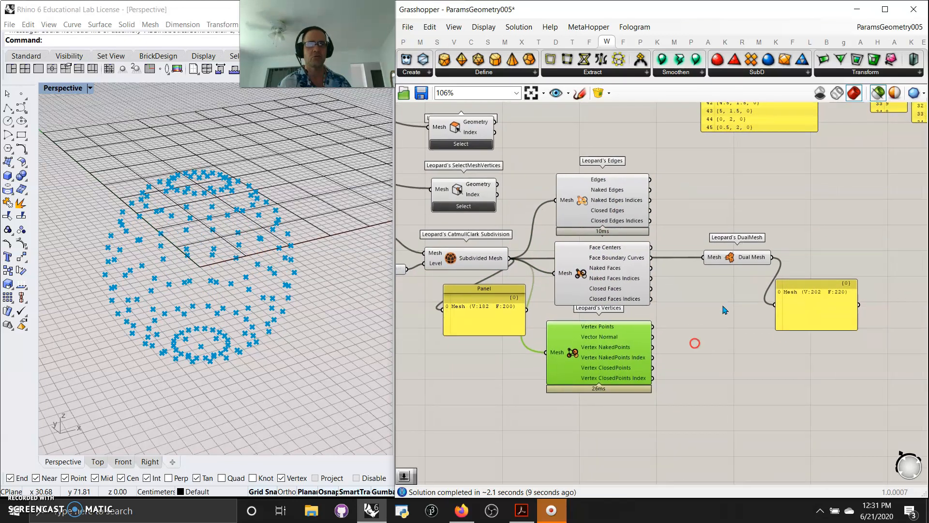
click(733, 258)
Step: Pan past the subdivision and DualMesh panels back to the Mesh Sphere and Weaverbird components
right_drag(710, 310, 791, 304)
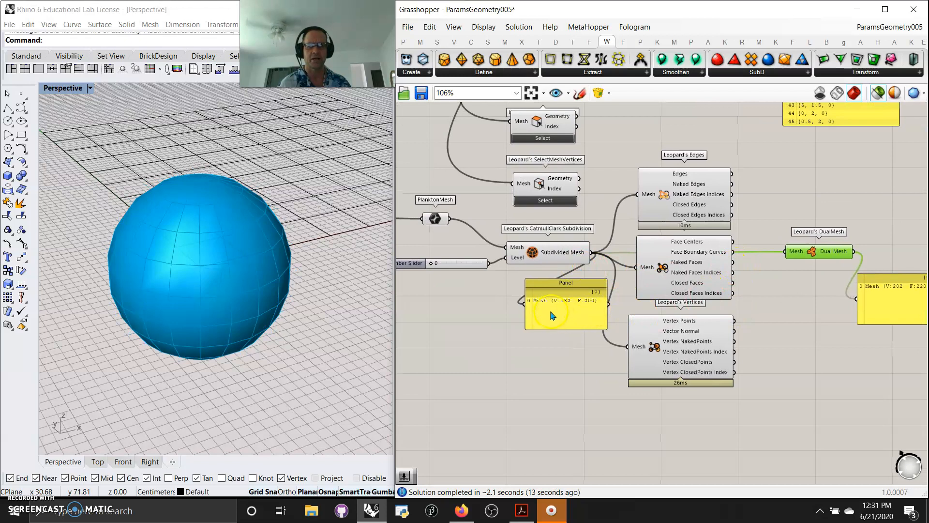
right_drag(822, 302, 732, 306)
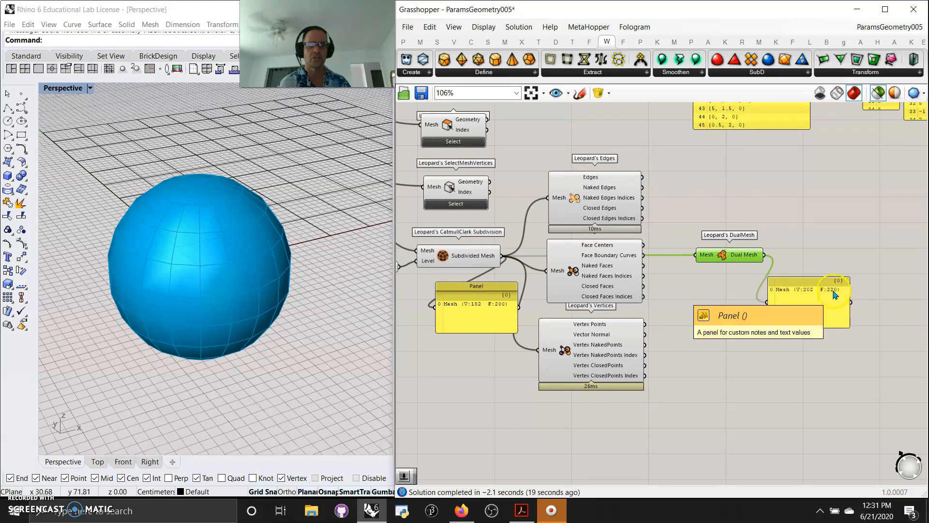
right_drag(698, 378, 786, 365)
right_drag(561, 411, 666, 383)
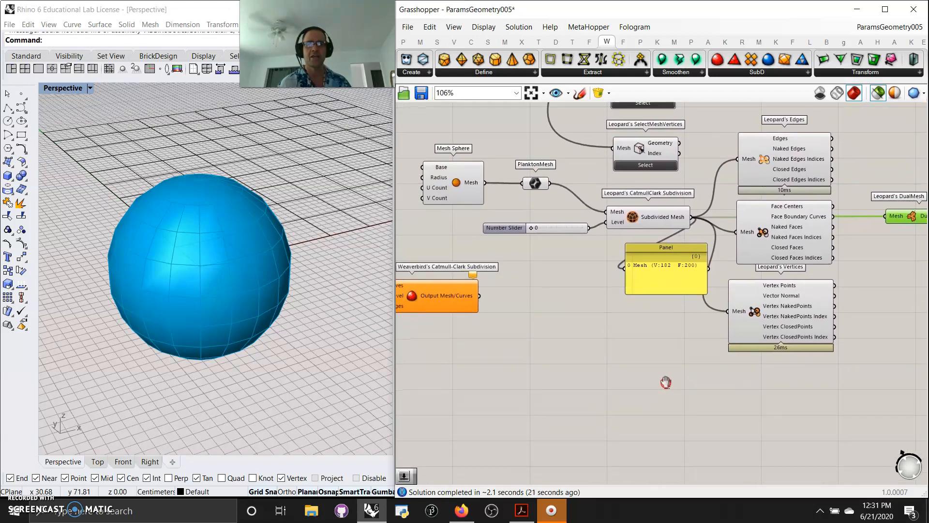
right_drag(556, 364, 710, 364)
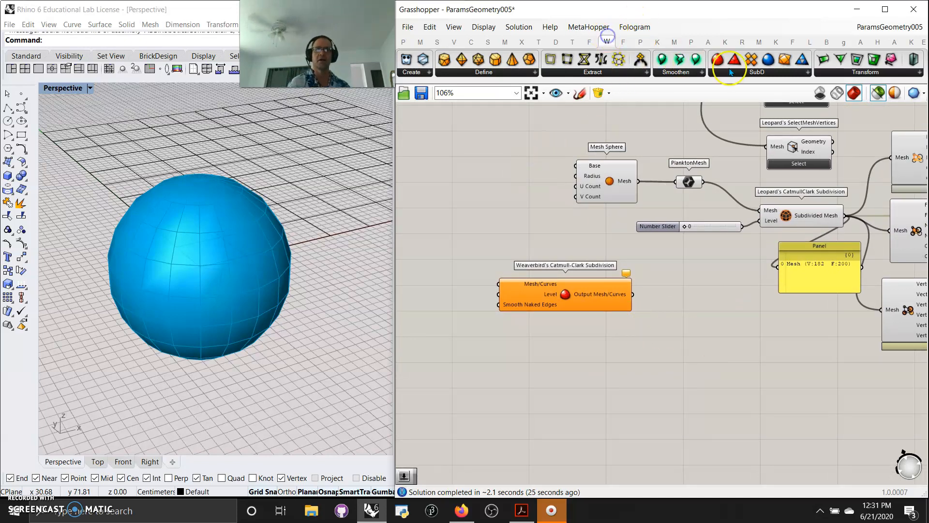
Step: Take Weaverbird's Catmull-Clark Subdivision from the SubD list and move it slightly right
click(746, 72)
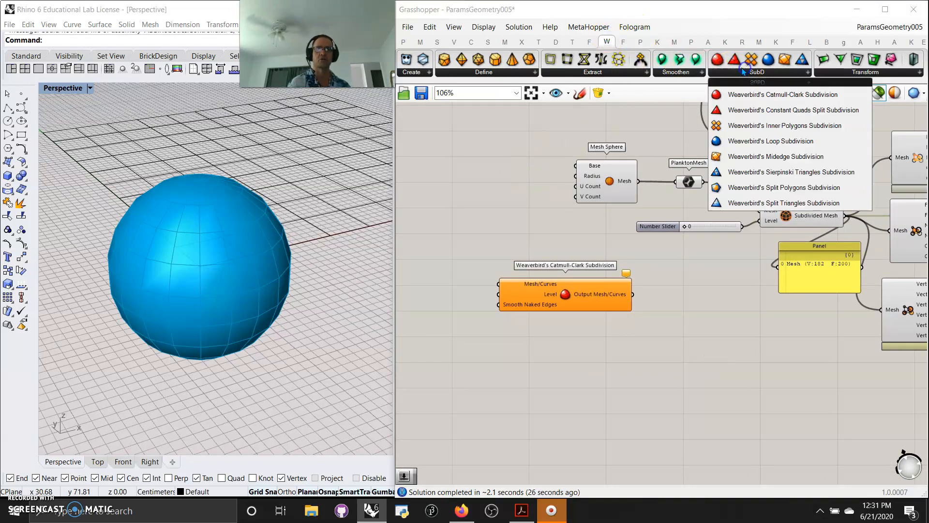
click(563, 300)
drag(561, 297, 612, 302)
scroll(616, 296, down, 3)
right_drag(710, 323, 613, 394)
scroll(614, 394, down, 3)
scroll(653, 332, up, 3)
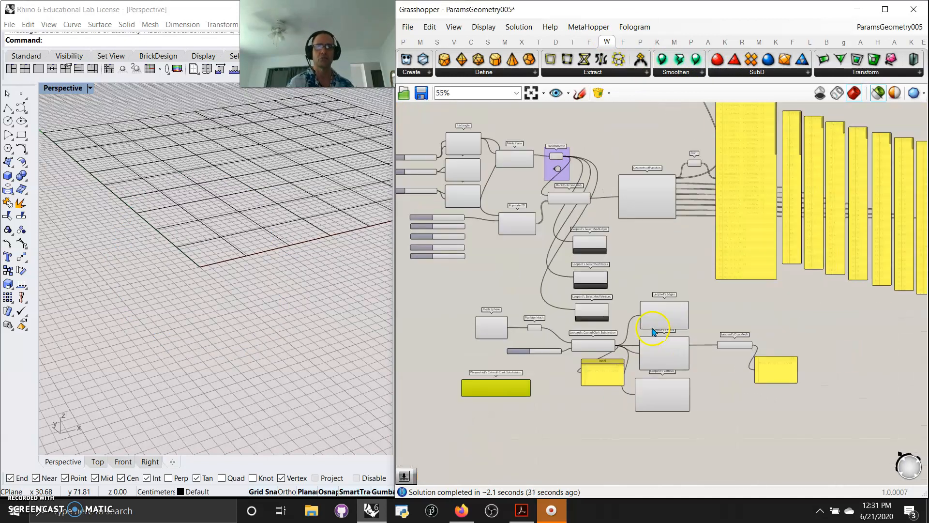
scroll(649, 298, up, 3)
scroll(633, 257, up, 3)
Step: Nudge the Weaverbird component left under the sphere chain and box-select it
right_drag(629, 246, 707, 216)
scroll(736, 310, down, 5)
drag(577, 361, 555, 358)
right_drag(591, 399, 636, 395)
scroll(619, 407, up, 5)
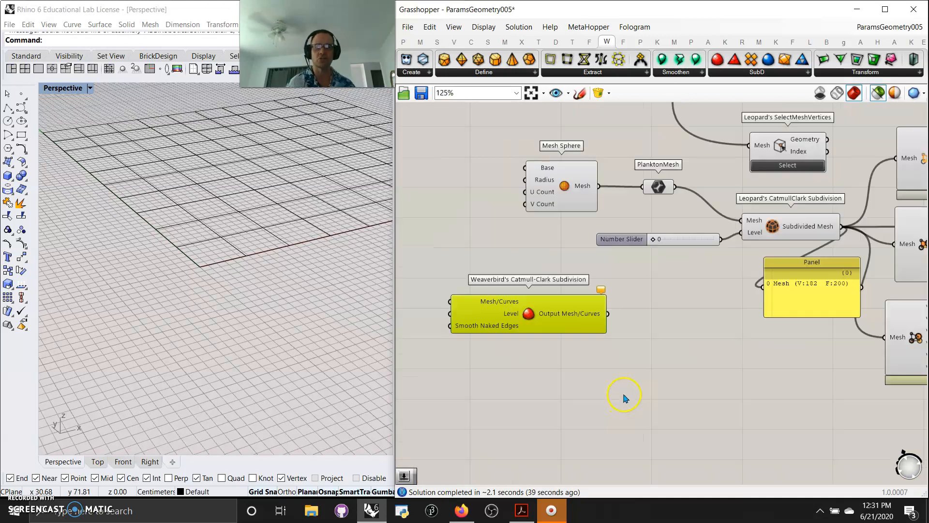
drag(705, 375, 455, 250)
Step: Group the Weaverbird component and fill the group cyan with B, G and A at 255
right_click(452, 247)
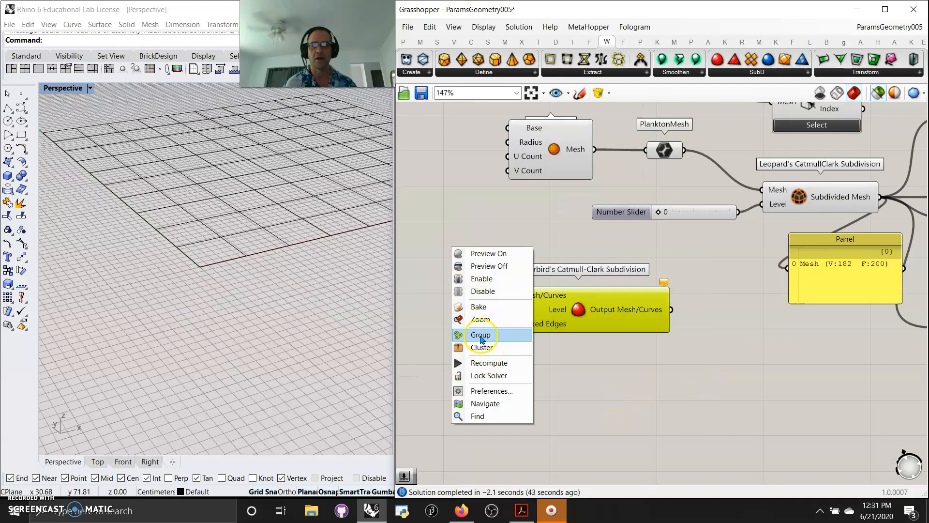
click(481, 334)
right_click(644, 339)
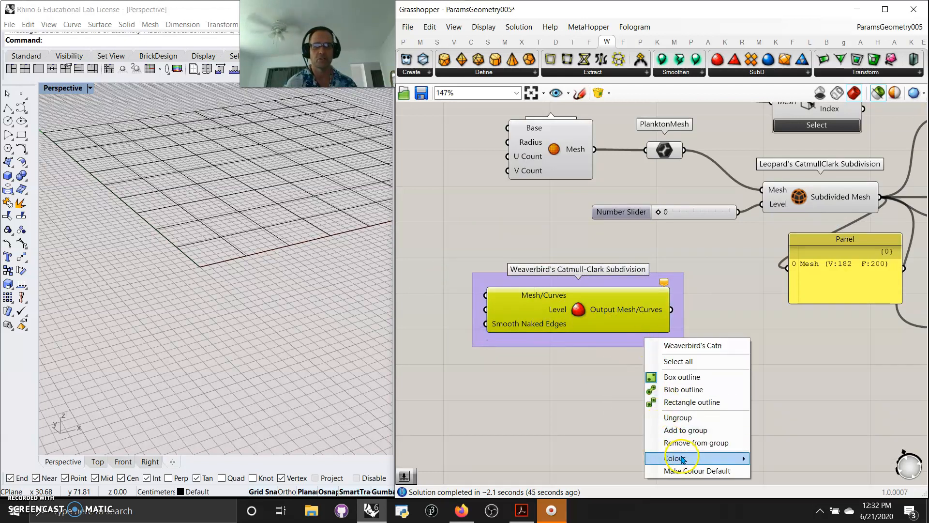
mouse_move(726, 458)
click(865, 453)
drag(865, 453, 895, 456)
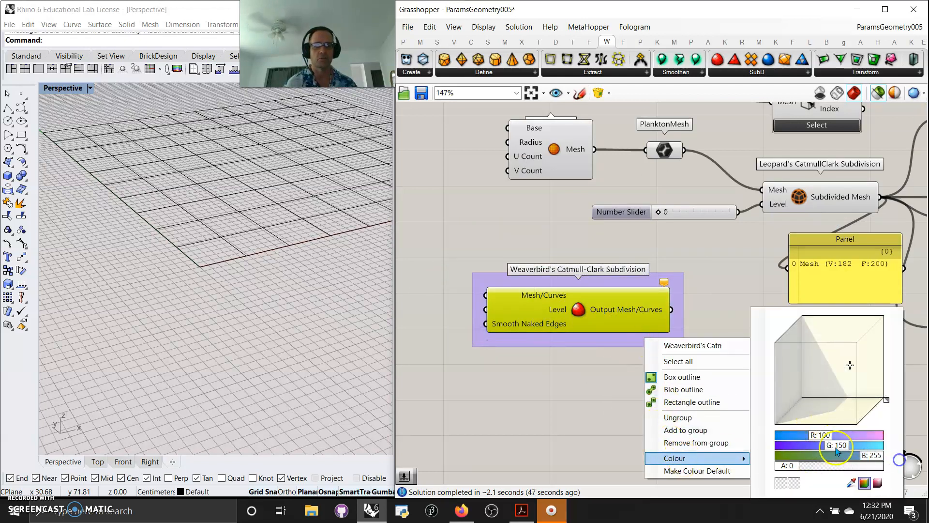
drag(837, 447, 882, 448)
drag(792, 466, 869, 468)
click(861, 412)
click(600, 420)
Step: Ungroup the outer purple group that surrounded the cyan group
right_drag(661, 401, 634, 414)
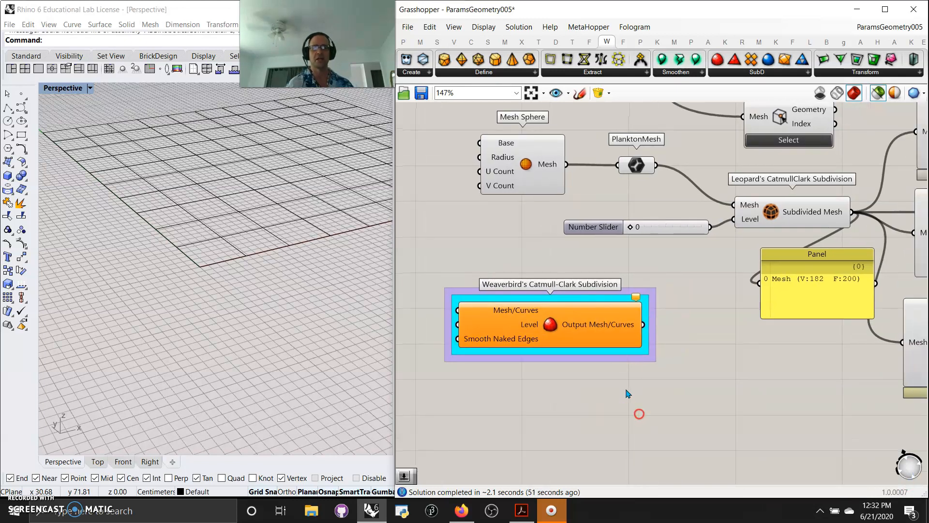
right_click(623, 360)
click(664, 437)
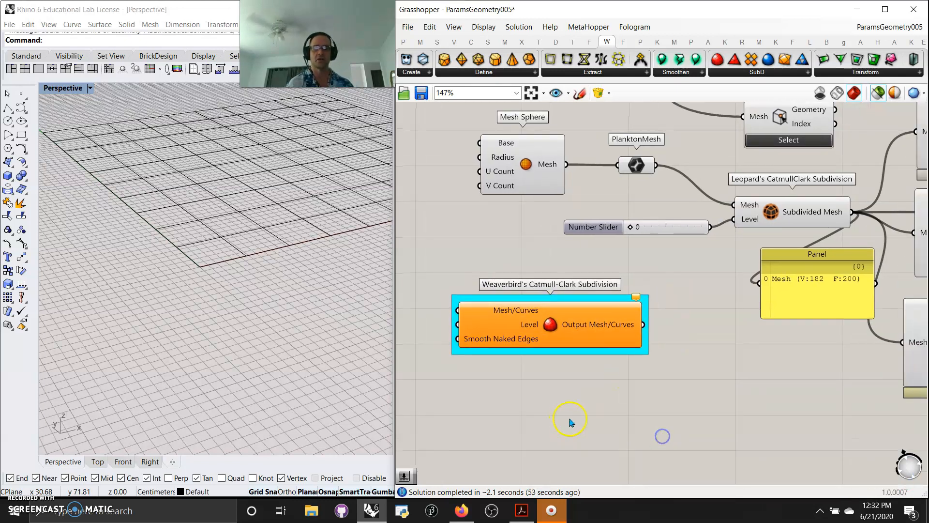
right_click(578, 409)
click(538, 401)
Step: Nudge the Weaverbird component up and move the Param Viewer further down
scroll(555, 397, down, 8)
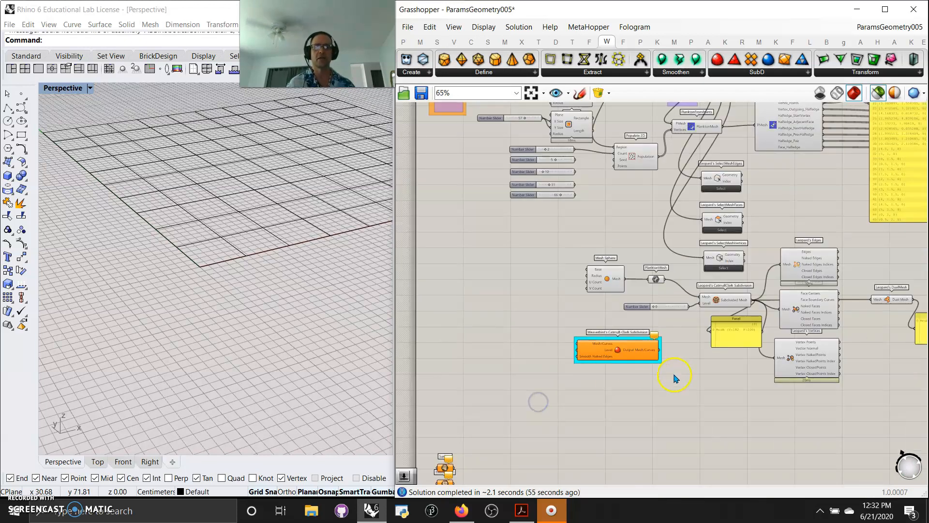
right_drag(707, 380, 649, 423)
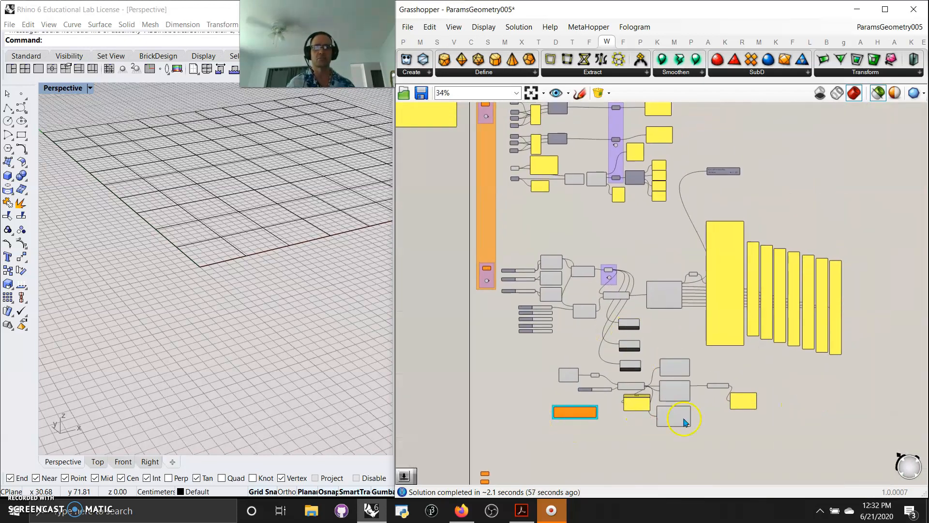
drag(578, 421, 580, 412)
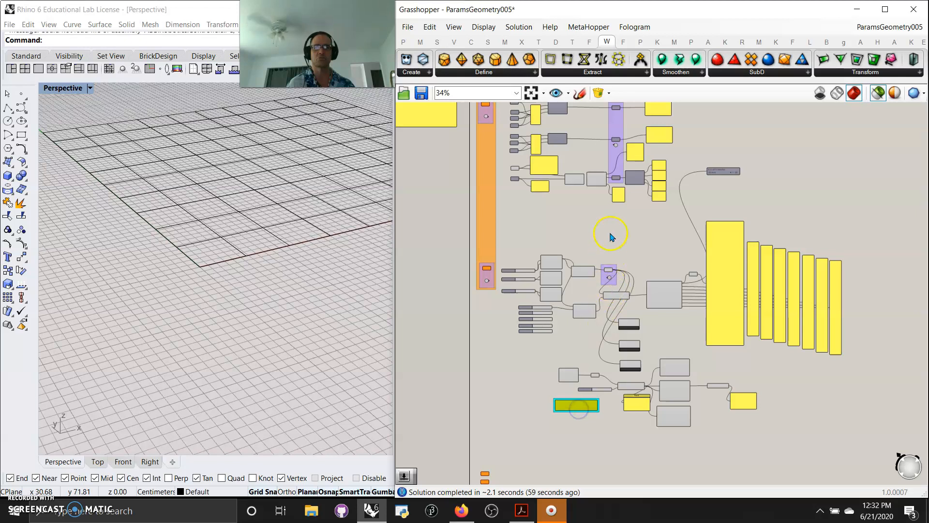
right_drag(611, 238, 614, 335)
scroll(723, 282, up, 5)
drag(726, 259, 730, 393)
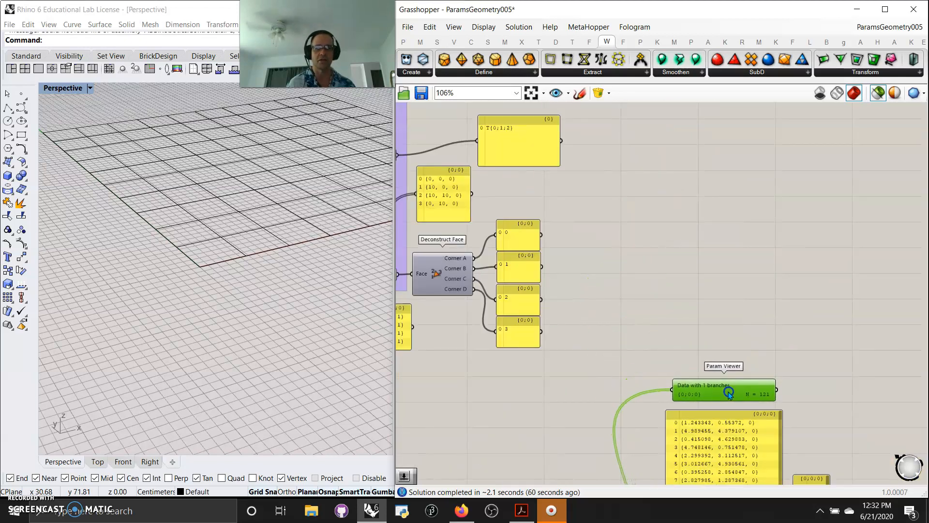
Step: Move the Weaverbird component further down and window-select the lower block of mesh components
mouse_move(564, 393)
right_down()
mouse_move(614, 260)
mouse_move(605, 207)
right_up()
right_drag(700, 224, 695, 296)
mouse_move(594, 349)
right_down()
mouse_move(681, 435)
mouse_move(660, 216)
right_up()
scroll(678, 434, down, 5)
drag(568, 432, 574, 471)
right_drag(557, 425, 563, 351)
drag(874, 375, 495, 130)
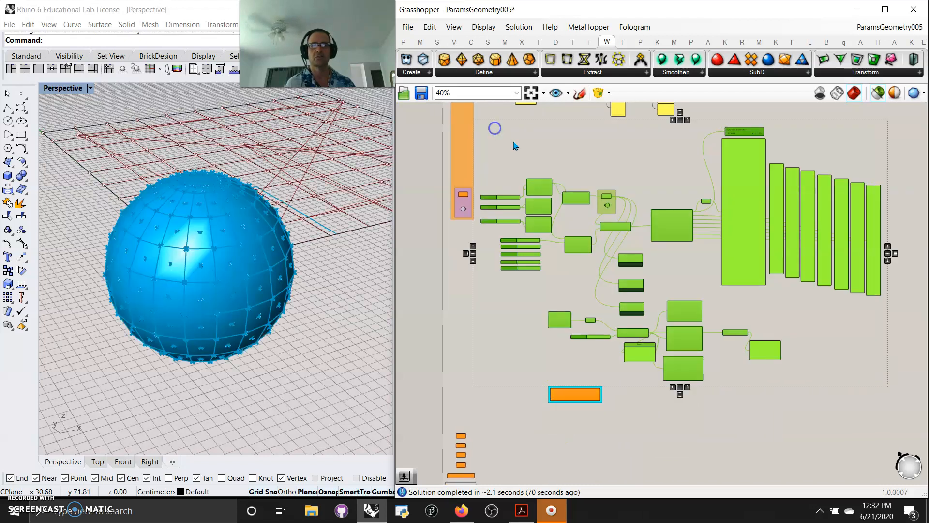
right_drag(581, 151, 580, 153)
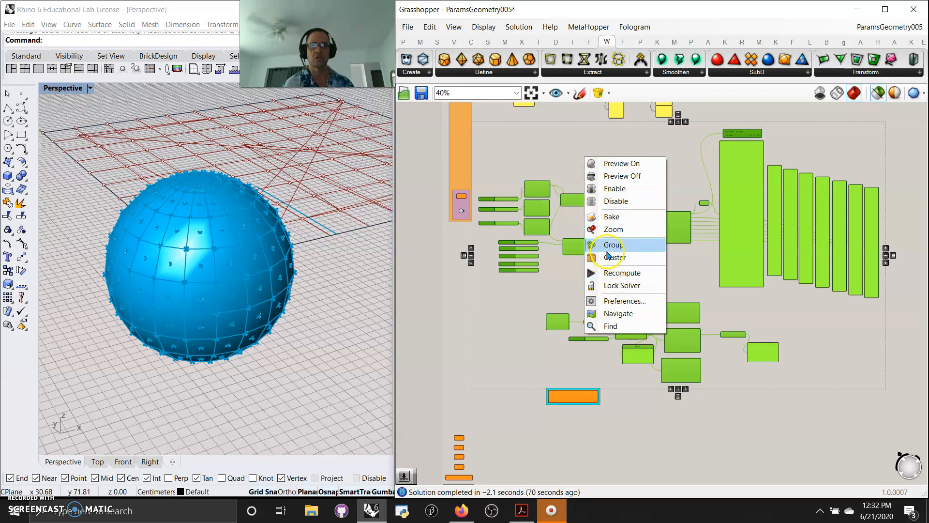
Step: Group the lower mesh components in yellow (R 255, G 255, B 0), then select the upper mesh-face components
click(607, 243)
right_click(669, 270)
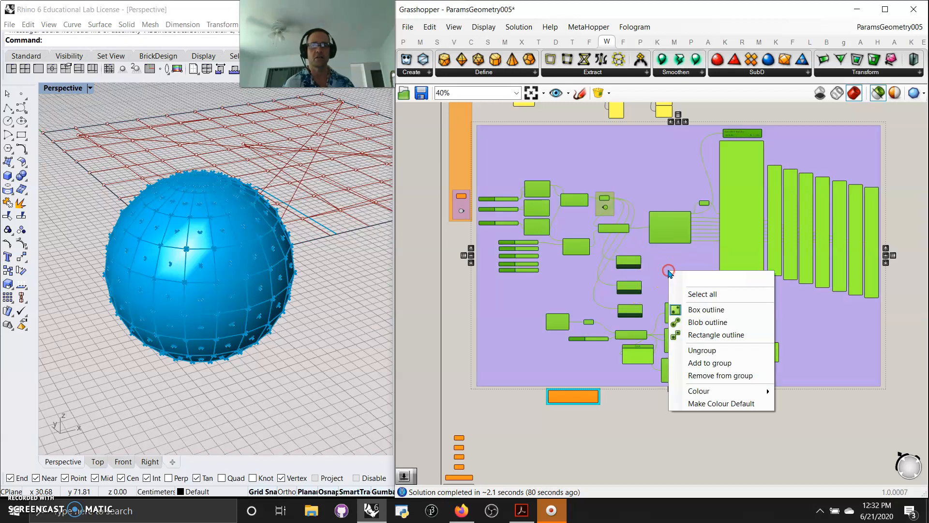
mouse_move(755, 396)
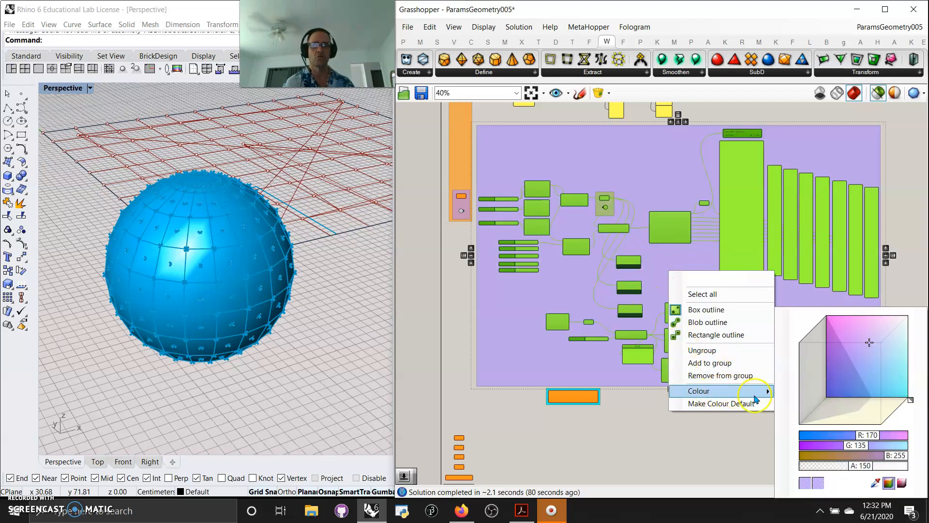
drag(897, 454, 793, 453)
drag(845, 373, 884, 341)
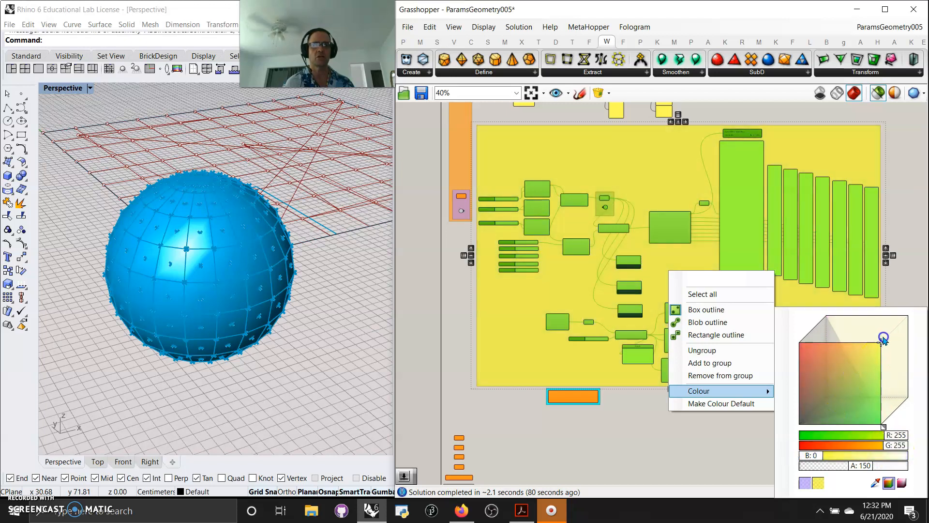
click(901, 203)
right_drag(687, 152, 715, 402)
drag(730, 367, 514, 232)
Step: Group the selected mesh-face components under the Params Geometry 005/1001 title
scroll(489, 260, up, 4)
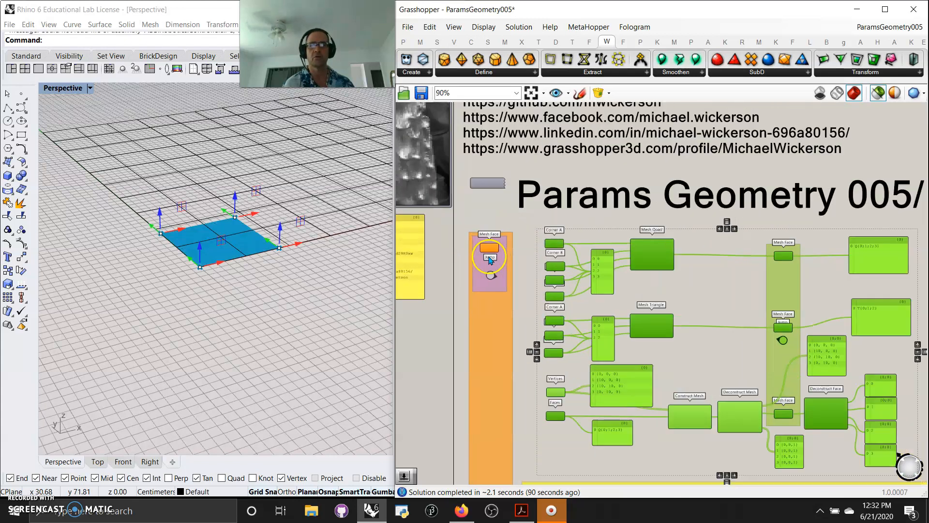
scroll(490, 260, down, 4)
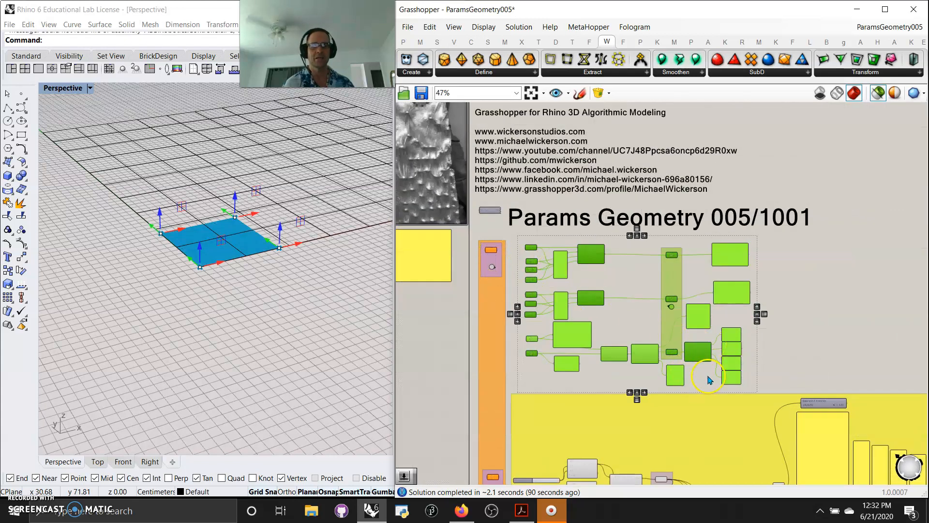
right_click(710, 379)
click(731, 412)
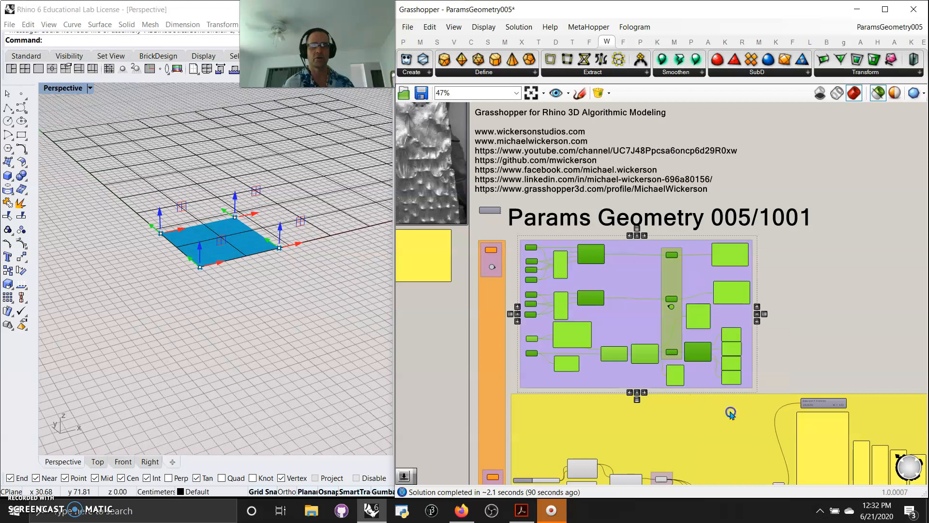
right_click(705, 382)
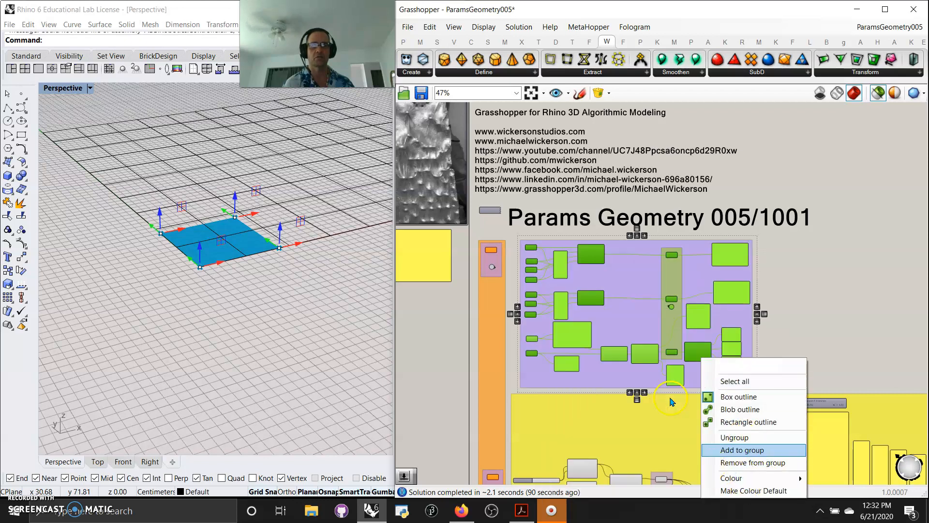
click(672, 401)
Step: Colour the new mesh-face group cyan and zoom out over the grouped definition
right_click(696, 386)
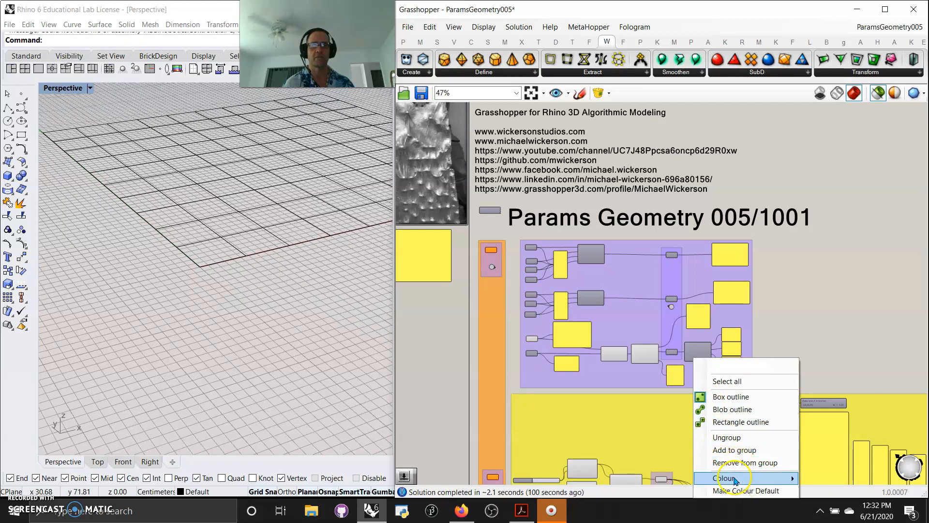
mouse_move(735, 479)
drag(634, 402, 687, 393)
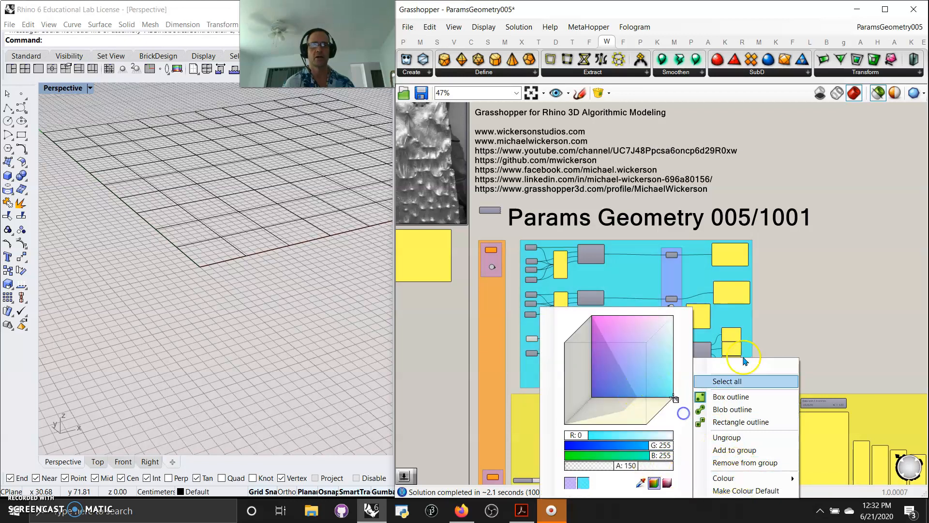
click(745, 361)
scroll(707, 426, down, 4)
right_drag(757, 311, 689, 189)
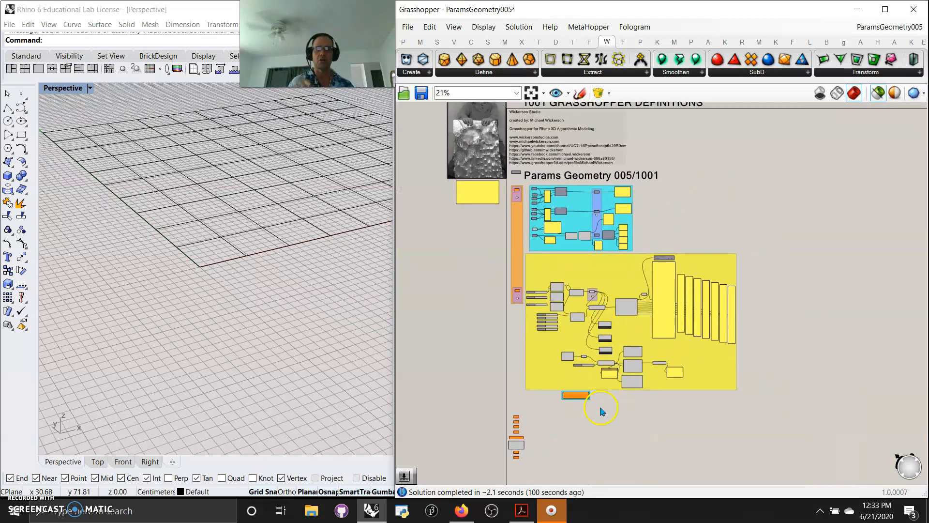
scroll(653, 262, up, 4)
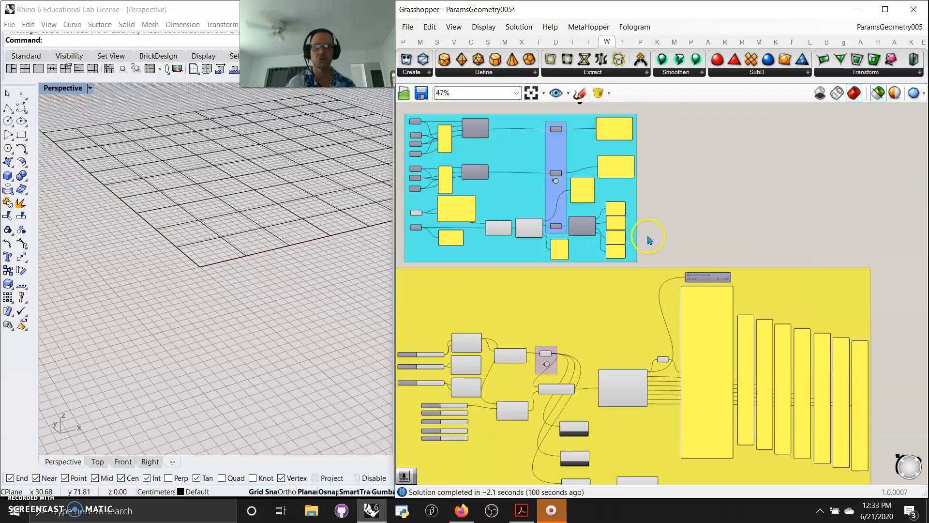
drag(886, 430, 501, 291)
scroll(243, 282, up, 3)
right_drag(670, 237, 750, 466)
drag(724, 461, 534, 361)
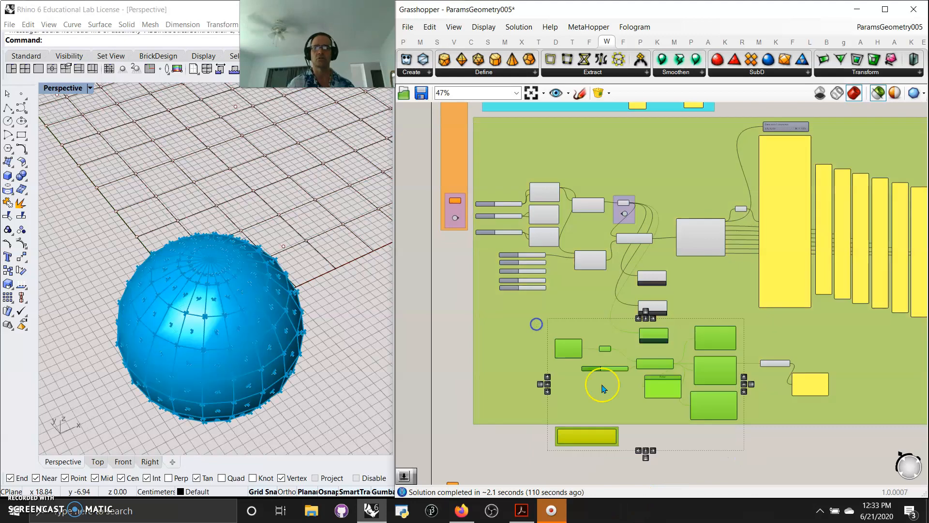
right_drag(259, 329, 252, 320)
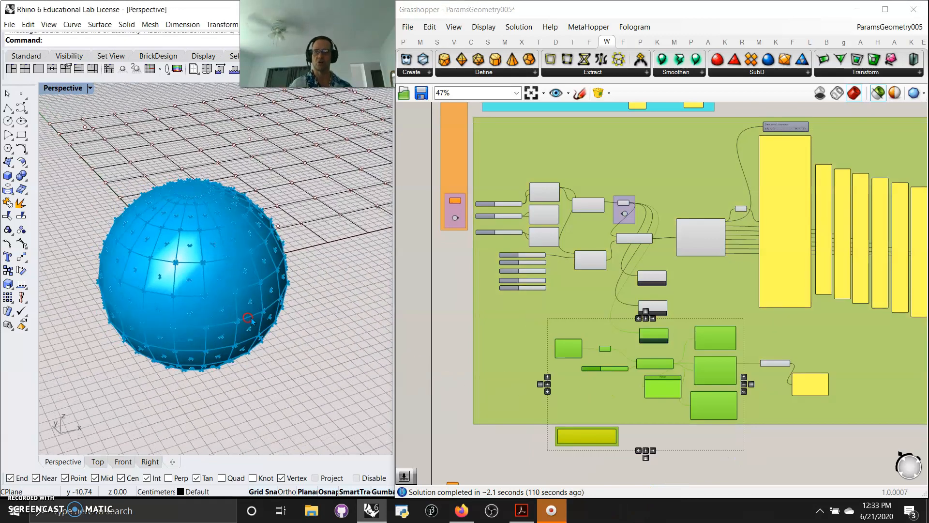
scroll(809, 433, down, 4)
right_drag(819, 442, 735, 447)
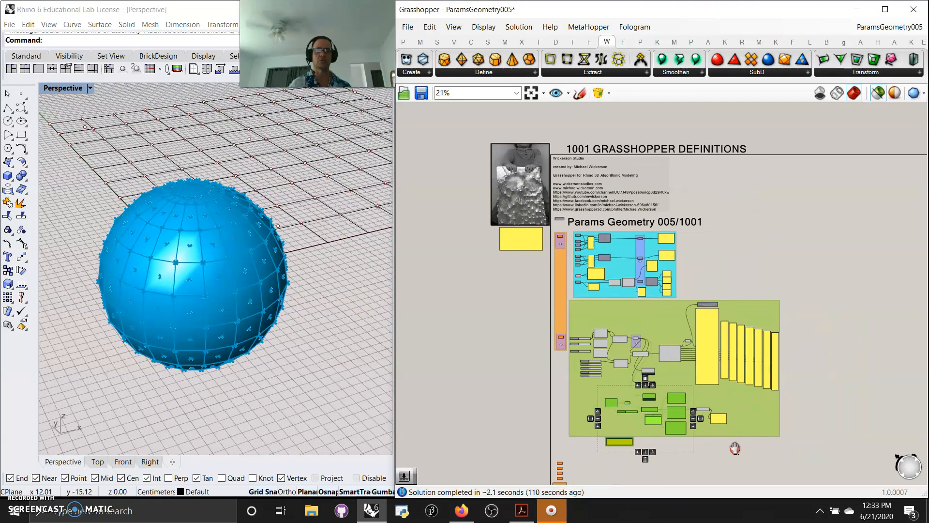
drag(846, 465, 468, 129)
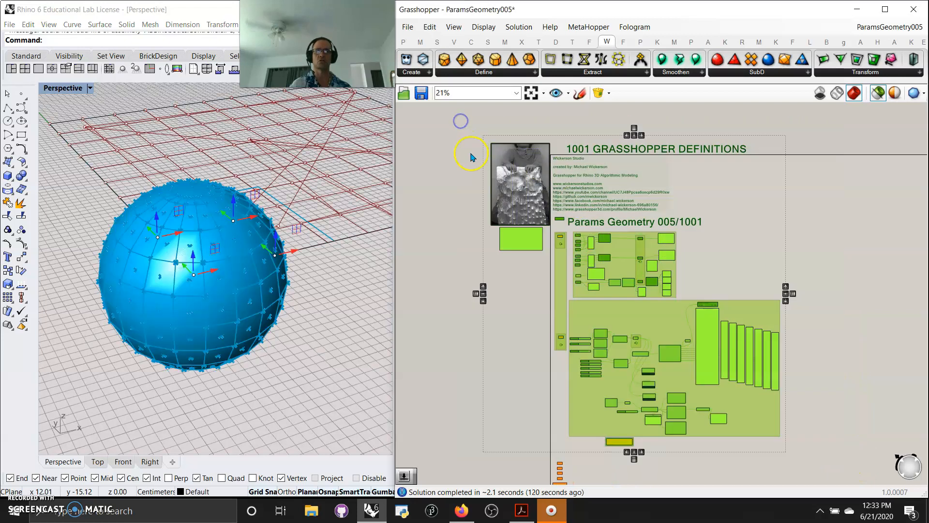
click(483, 360)
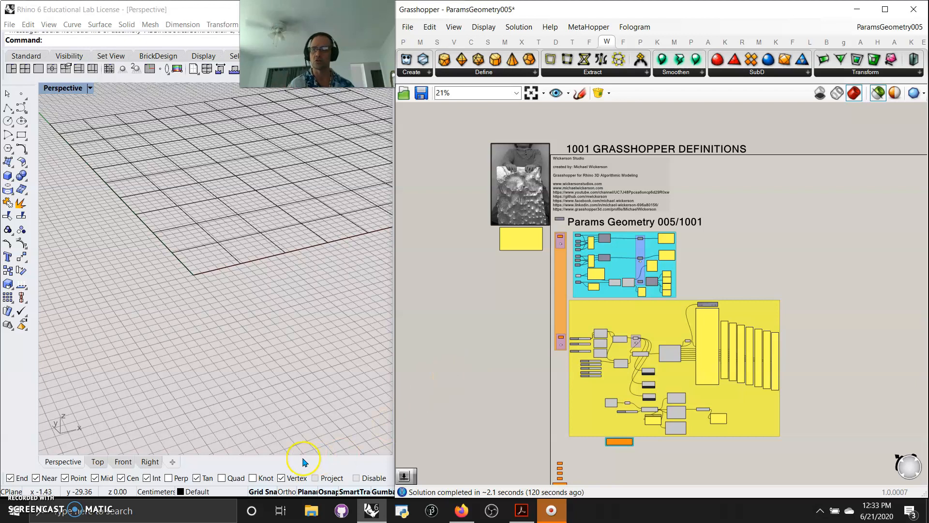
Step: Move the Surface, Twisted Box, Field and Geometry Cache params up so their labels separate
scroll(506, 386, up, 7)
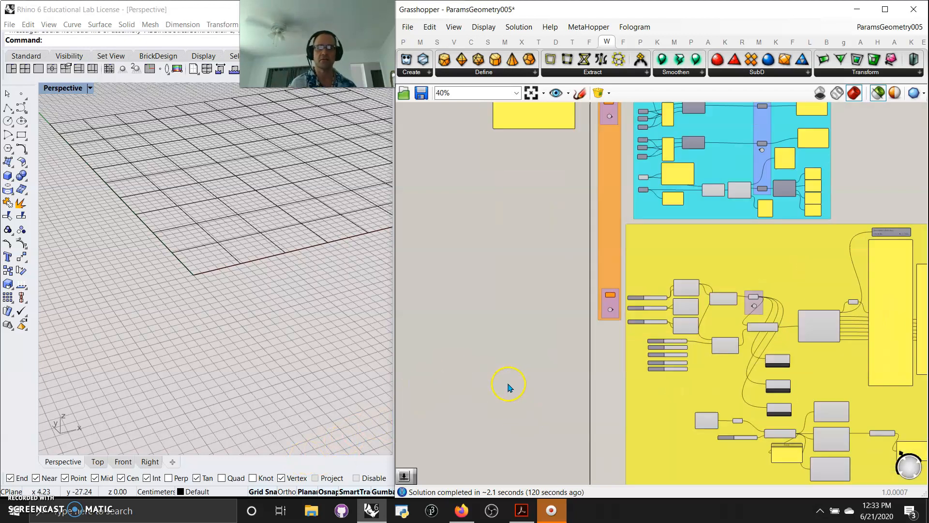
right_drag(514, 331, 503, 236)
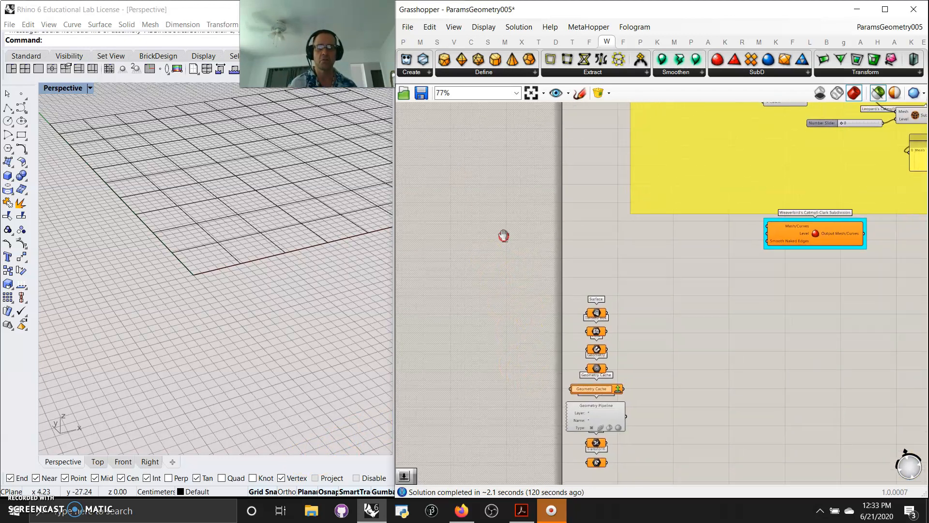
scroll(620, 350, up, 5)
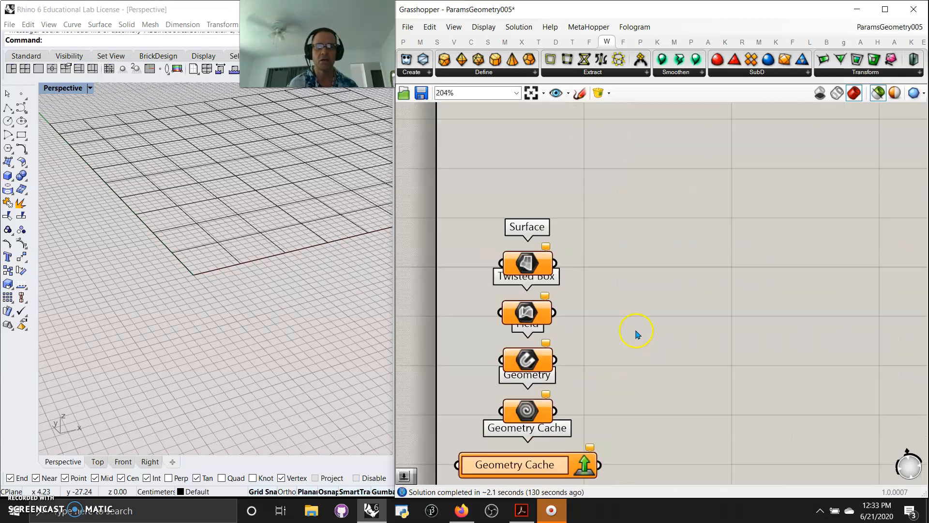
drag(525, 271, 523, 216)
drag(524, 317, 525, 290)
drag(522, 370, 528, 351)
drag(524, 416, 523, 411)
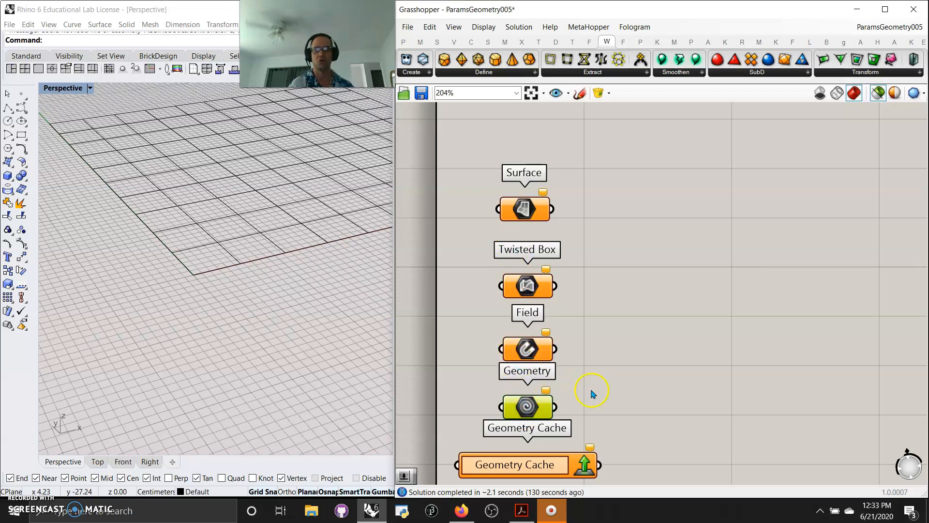
Step: Move the Group and Transform params further down, clearing Transform's label
right_drag(592, 393, 655, 253)
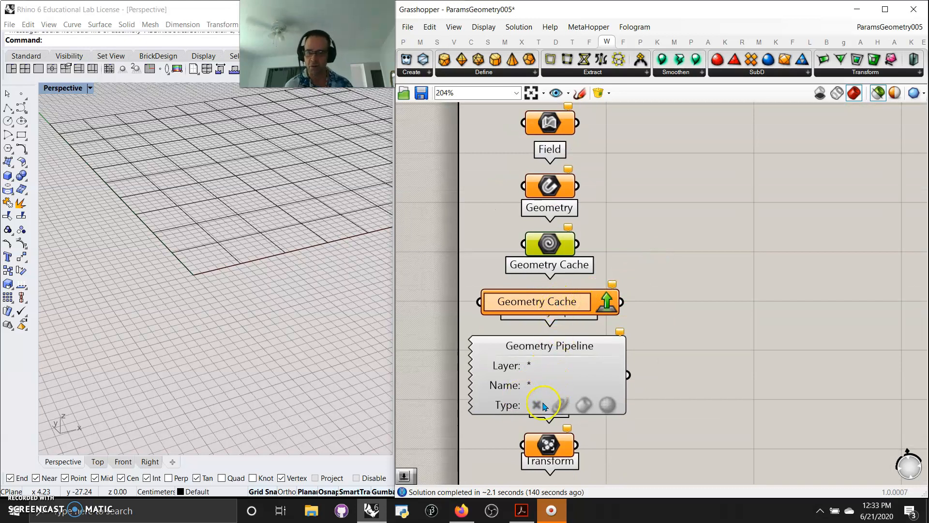
right_drag(617, 439, 644, 272)
drag(611, 383, 587, 291)
click(602, 369)
drag(602, 368, 572, 280)
drag(577, 279, 579, 319)
click(659, 388)
drag(588, 373, 587, 409)
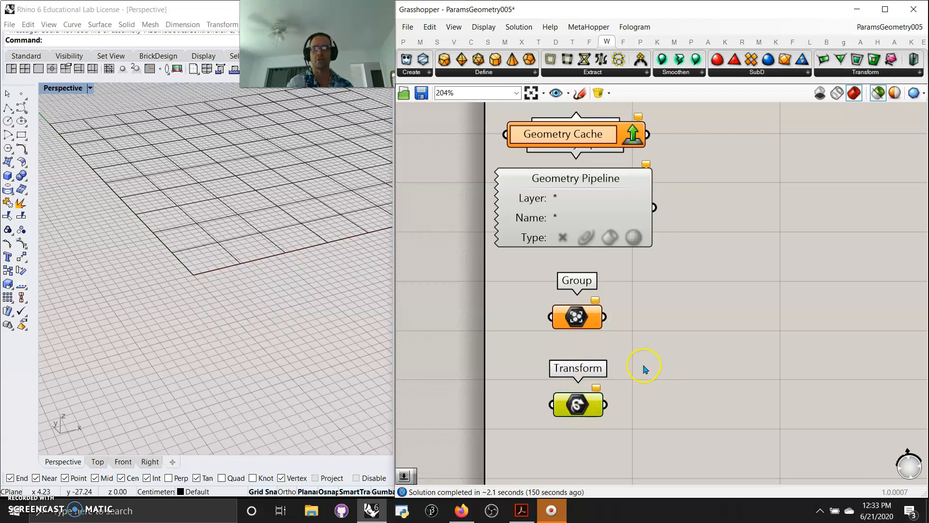
Step: Zoom out across the whole grouped definition to the orange component column
scroll(645, 369, down, 5)
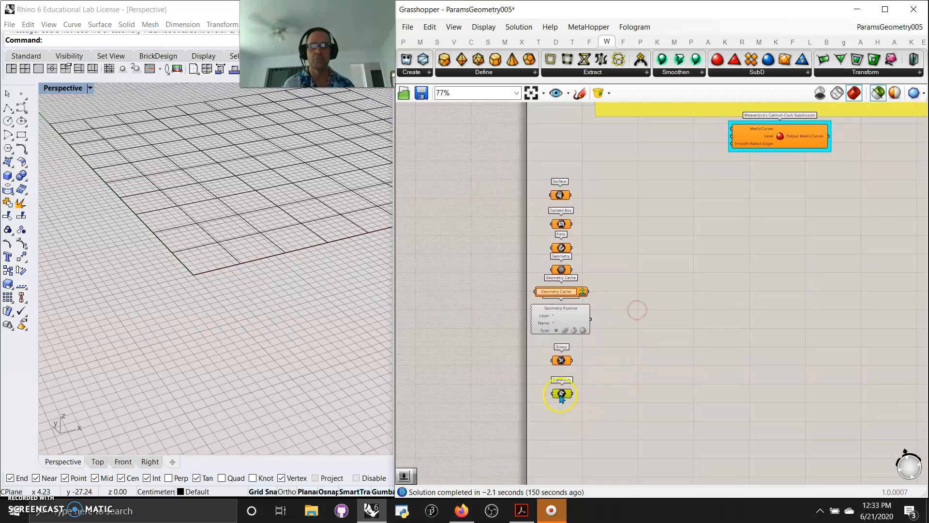
right_drag(670, 292, 661, 362)
scroll(661, 362, down, 2)
right_drag(728, 357, 658, 395)
scroll(626, 369, down, 5)
right_drag(786, 324, 605, 385)
scroll(805, 277, up, 5)
right_drag(765, 208, 700, 367)
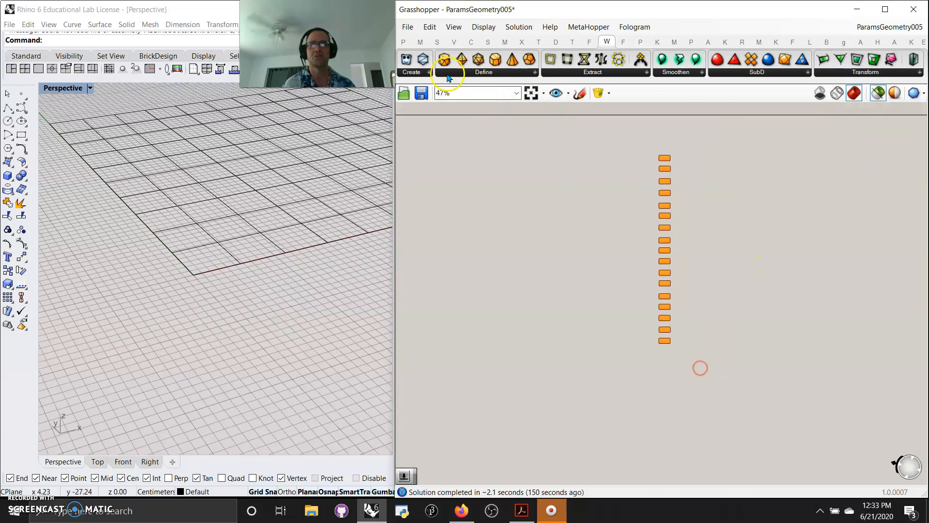
Step: Expand the Geometry and Primitive parameter lists and box-select the whole parameter column
click(405, 44)
click(435, 71)
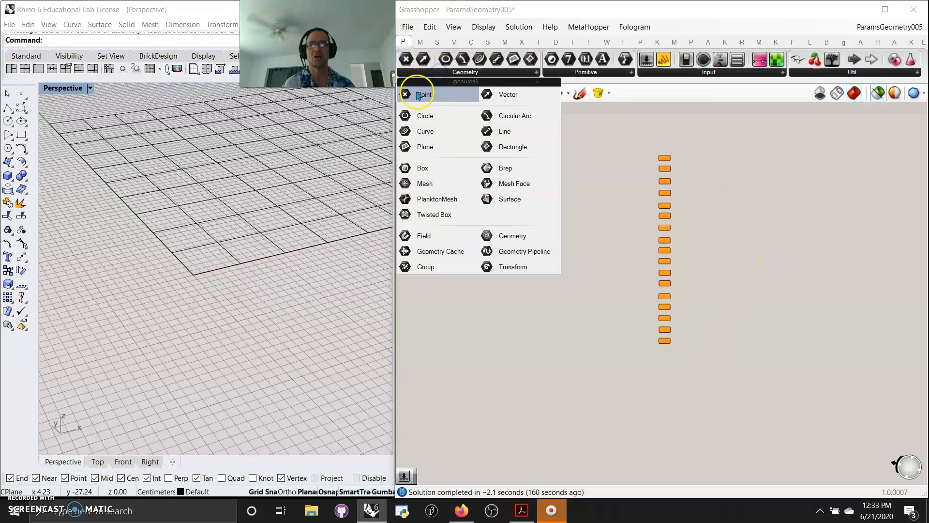
click(585, 71)
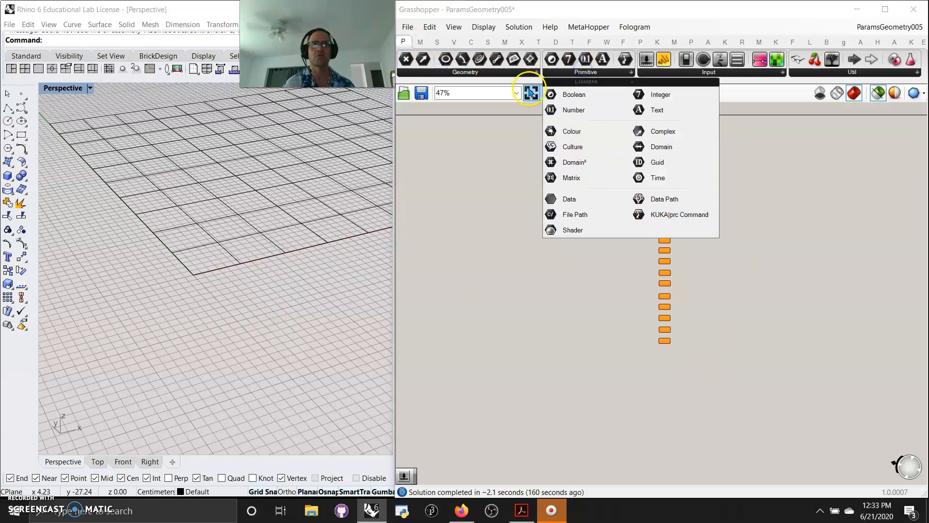
scroll(711, 334, up, 5)
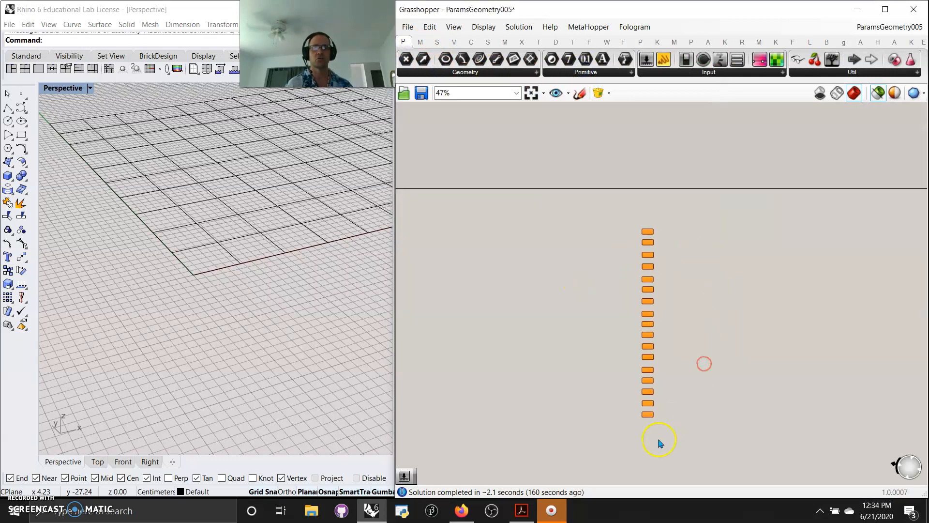
scroll(709, 353, down, 3)
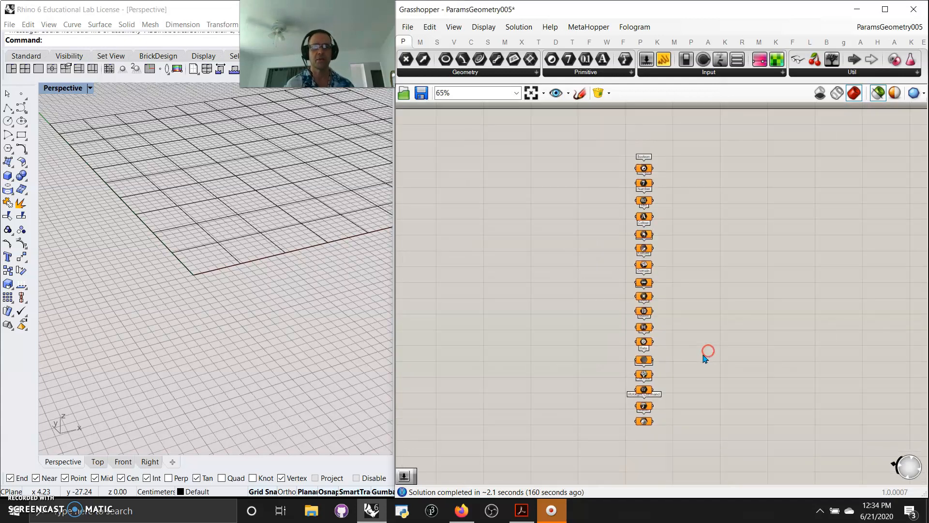
drag(663, 442, 605, 148)
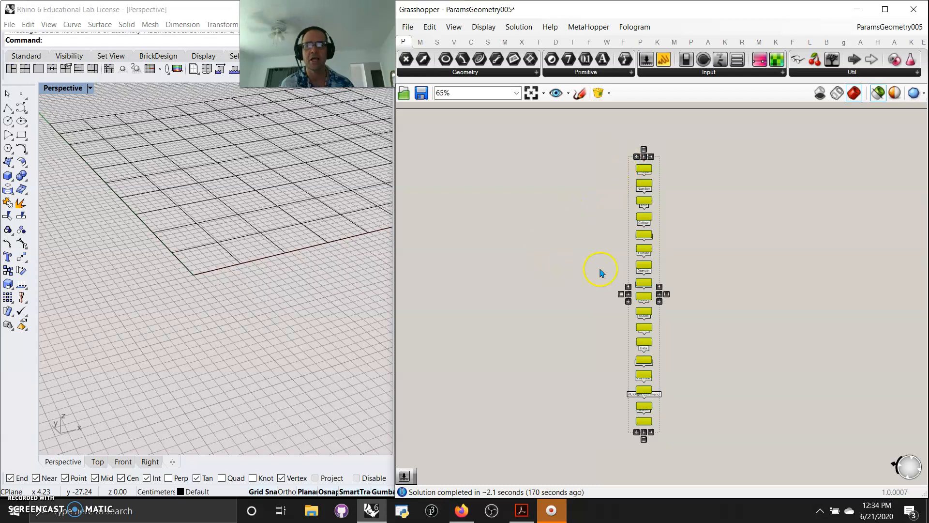
Step: Shift the selected parameter column to the left, then deselect it
scroll(599, 249, up, 2)
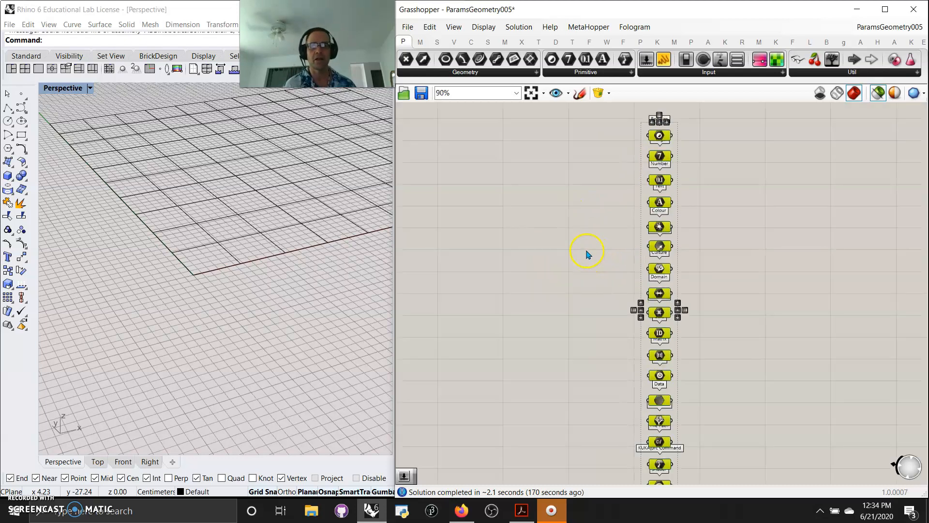
scroll(587, 254, down, 2)
scroll(652, 381, up, 8)
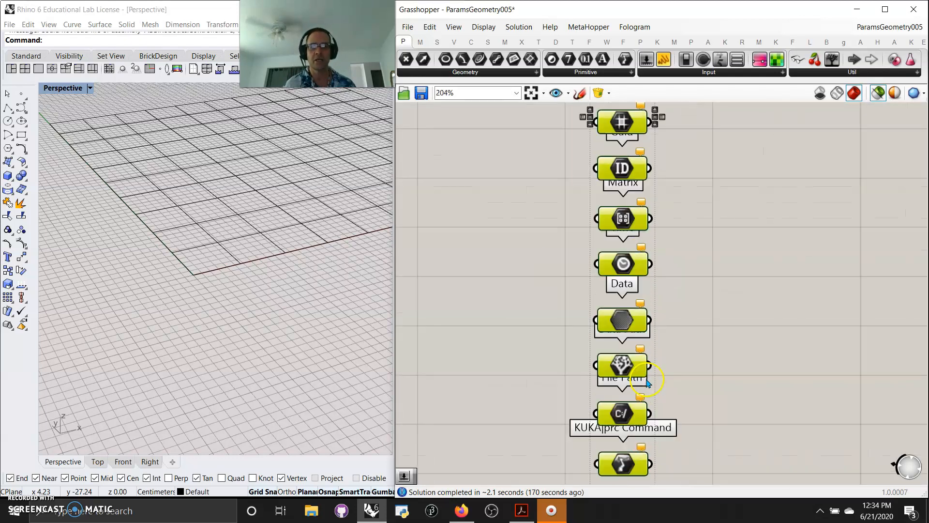
right_drag(561, 395, 562, 312)
drag(609, 279, 522, 288)
click(683, 277)
Step: Stagger File Path right, Shader left, Time right and Matrix left
click(584, 336)
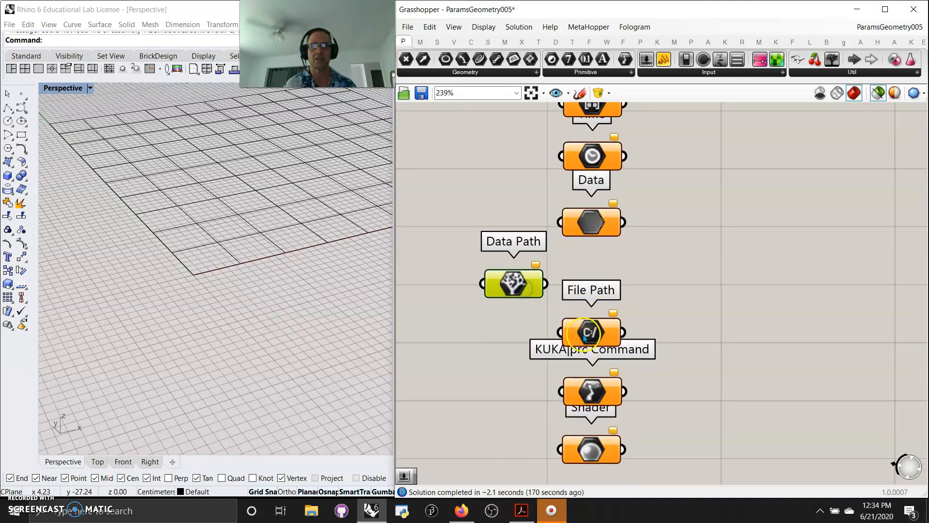
drag(590, 334, 702, 346)
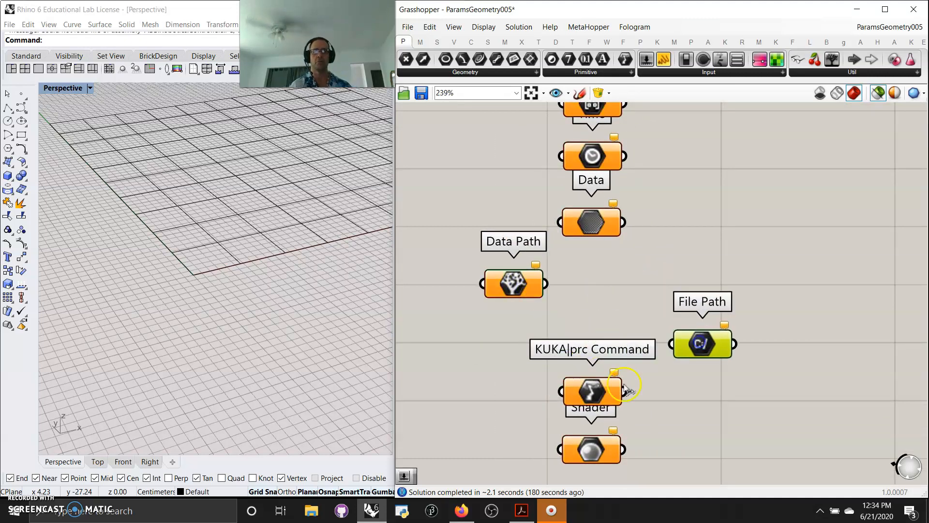
drag(592, 452, 512, 459)
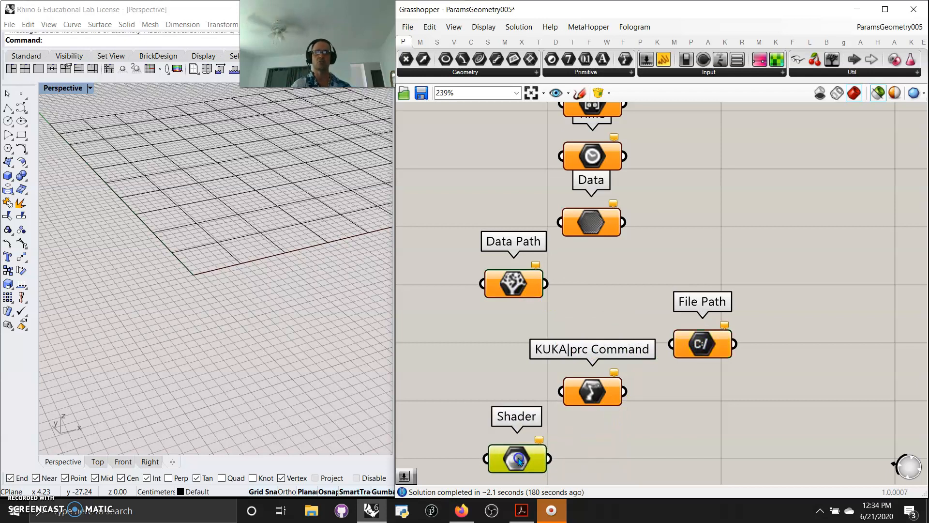
right_drag(585, 326, 589, 390)
drag(598, 222, 671, 227)
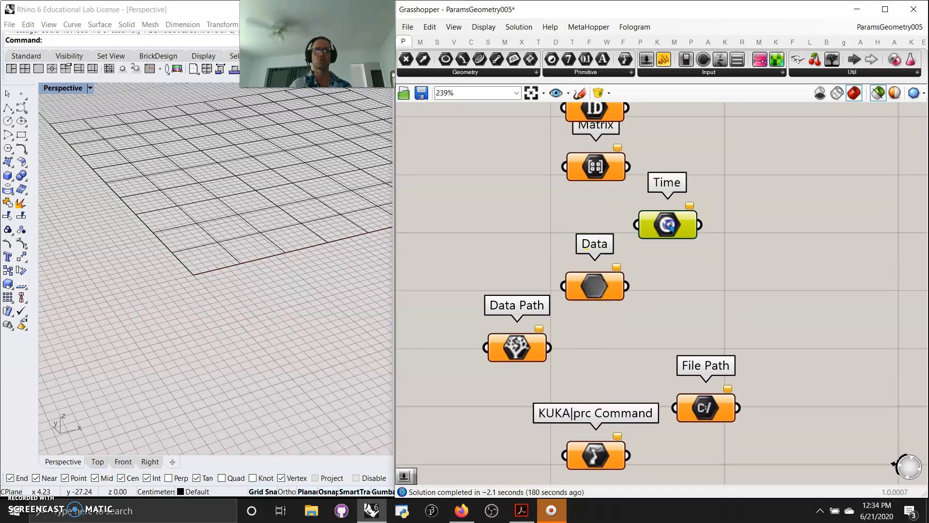
right_drag(575, 221, 554, 282)
drag(594, 239, 513, 240)
Step: Stagger Guid right, Domain² left, Domain right and Culture left
right_drag(597, 217, 580, 346)
drag(585, 306, 658, 307)
drag(606, 258, 517, 262)
right_drag(675, 194, 641, 265)
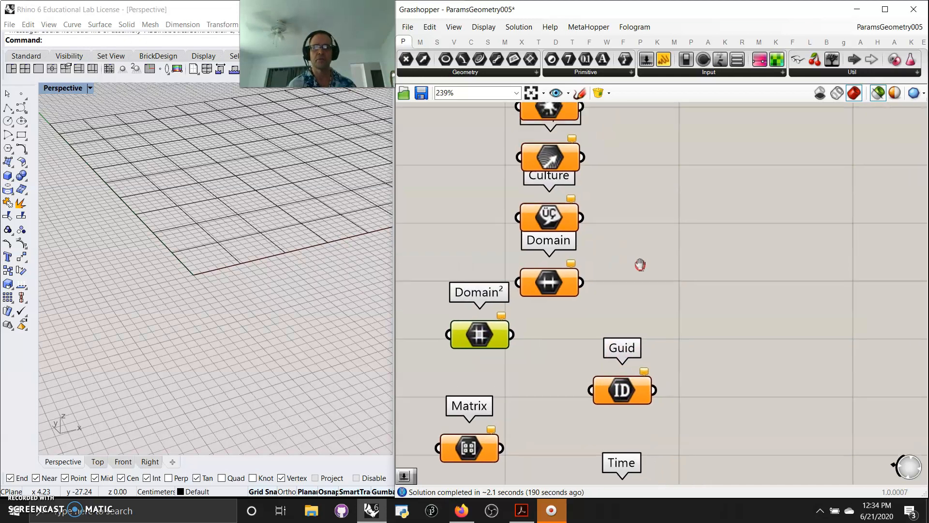
drag(551, 286, 629, 280)
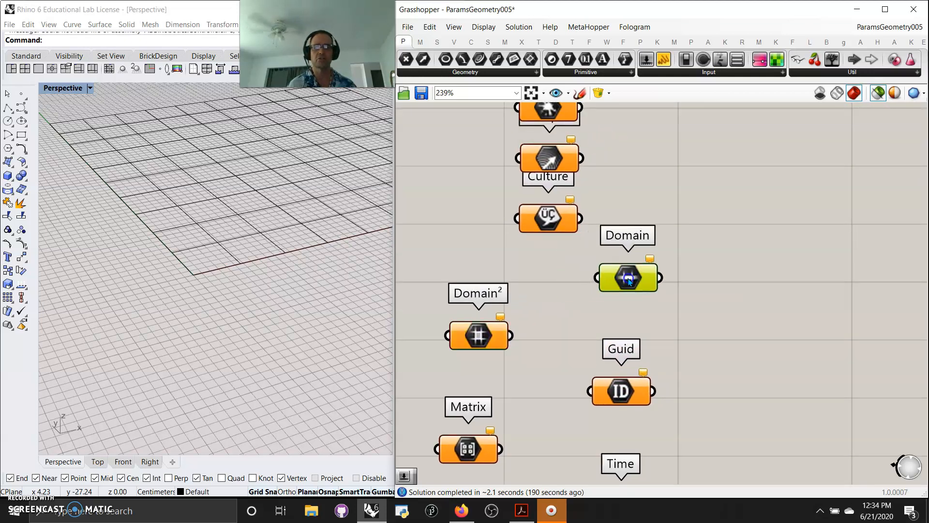
drag(548, 225, 481, 230)
right_drag(531, 208, 531, 287)
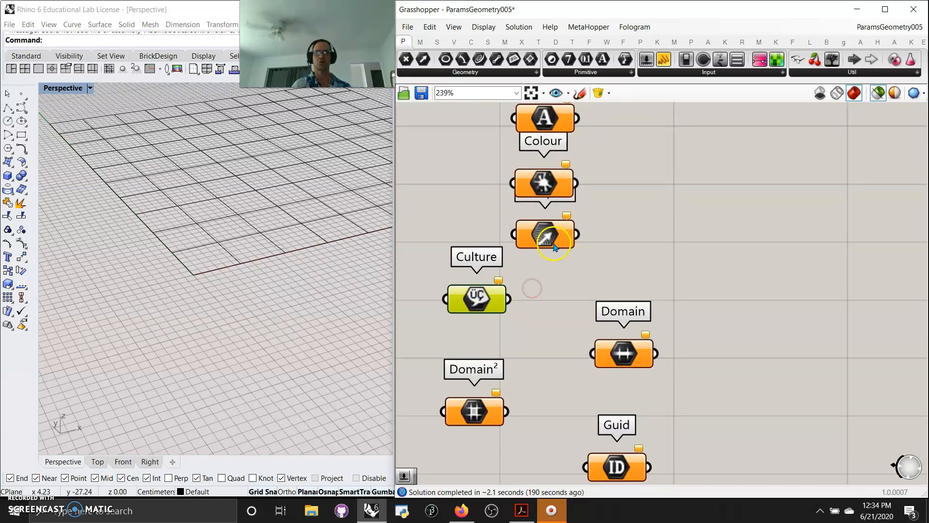
scroll(542, 315, down, 2)
Step: Place an Import PDB component from the Input parameters to the right of the primitive column
click(586, 72)
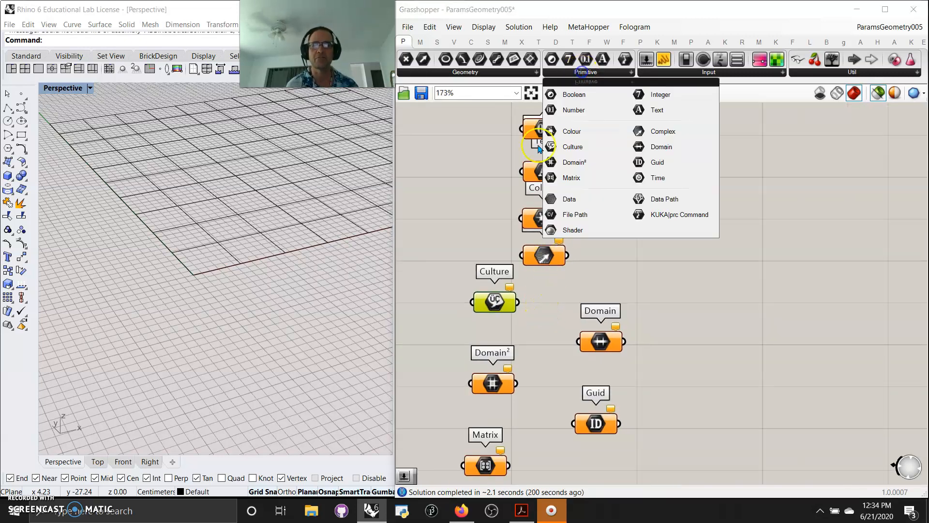
click(673, 71)
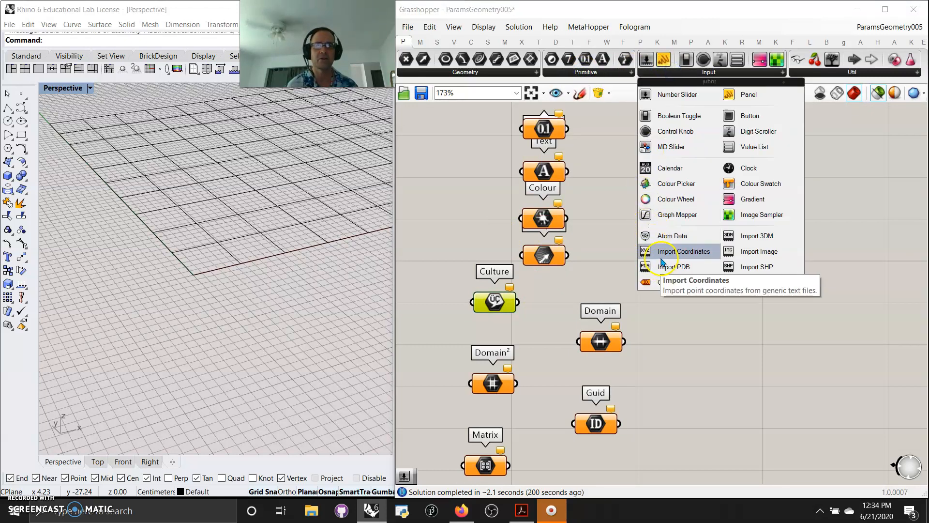
drag(667, 271, 736, 207)
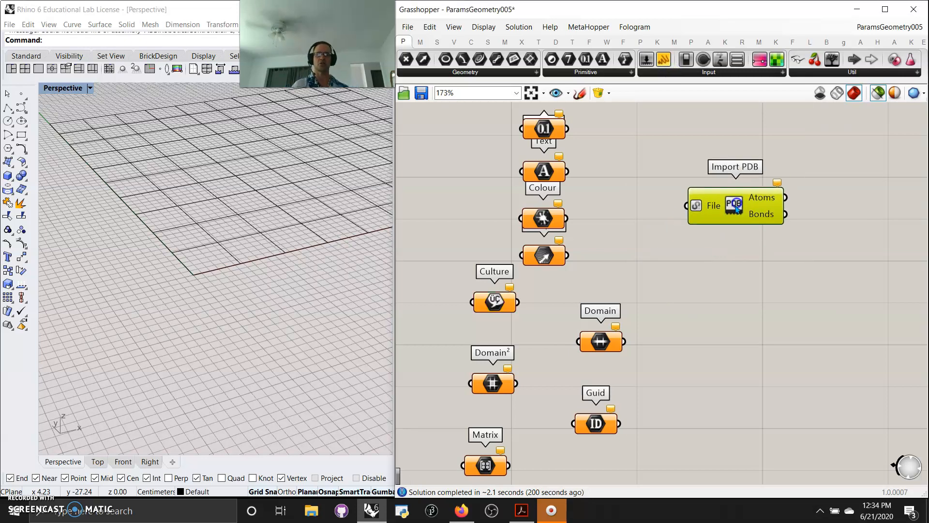
scroll(718, 226, down, 3)
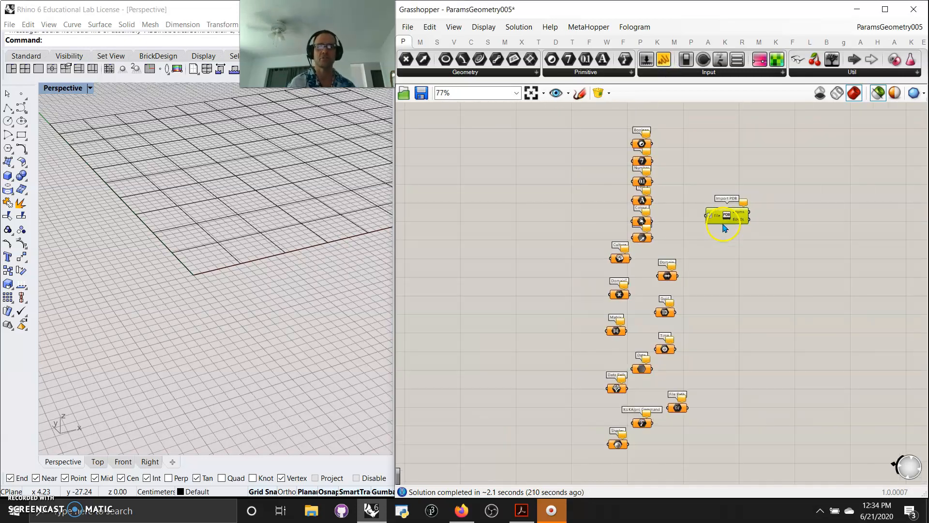
scroll(726, 227, up, 2)
scroll(723, 242, down, 1)
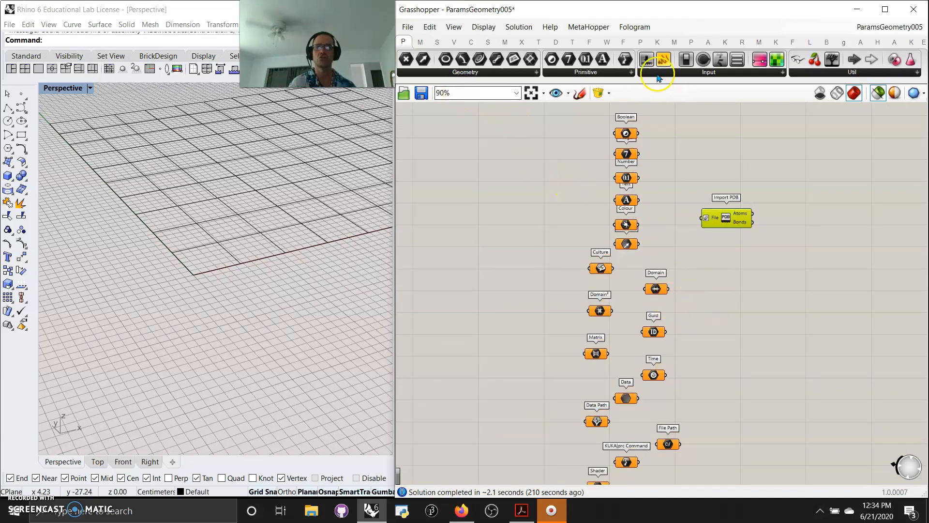
Step: Browse the List, Transform and Intersect tabs, ending on the Maths tab's expanded Script list
click(574, 42)
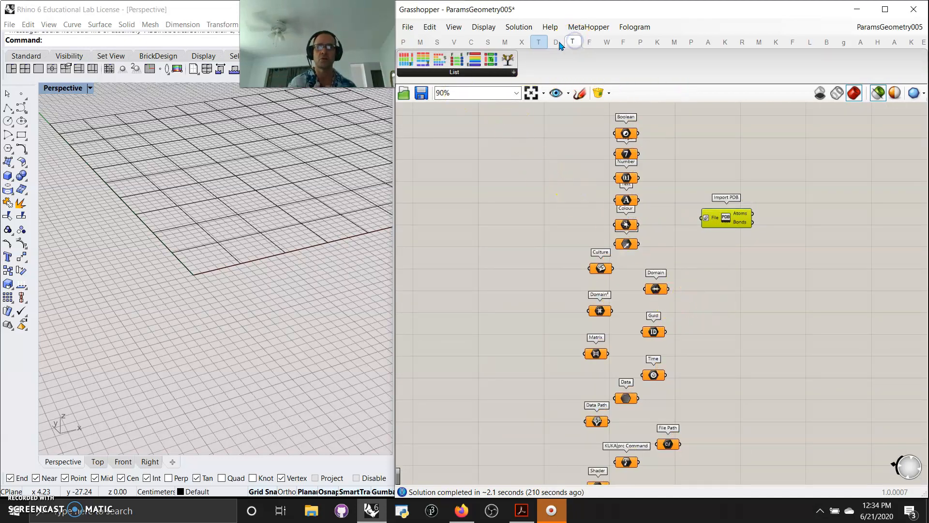
click(539, 42)
click(522, 42)
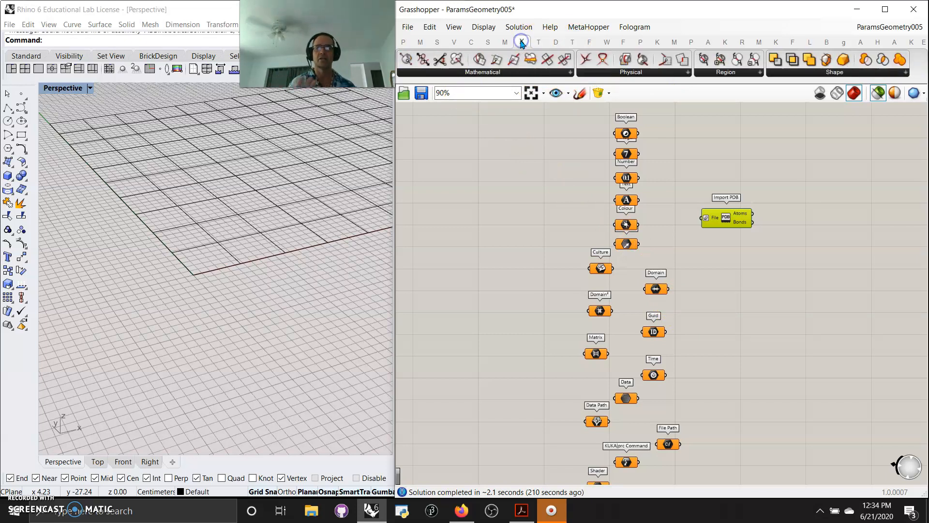
click(540, 144)
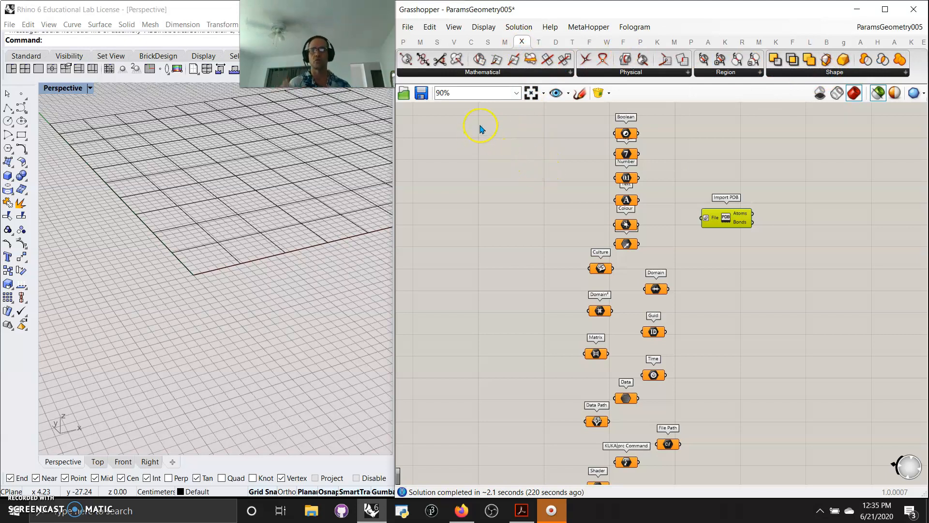
scroll(487, 244, down, 4)
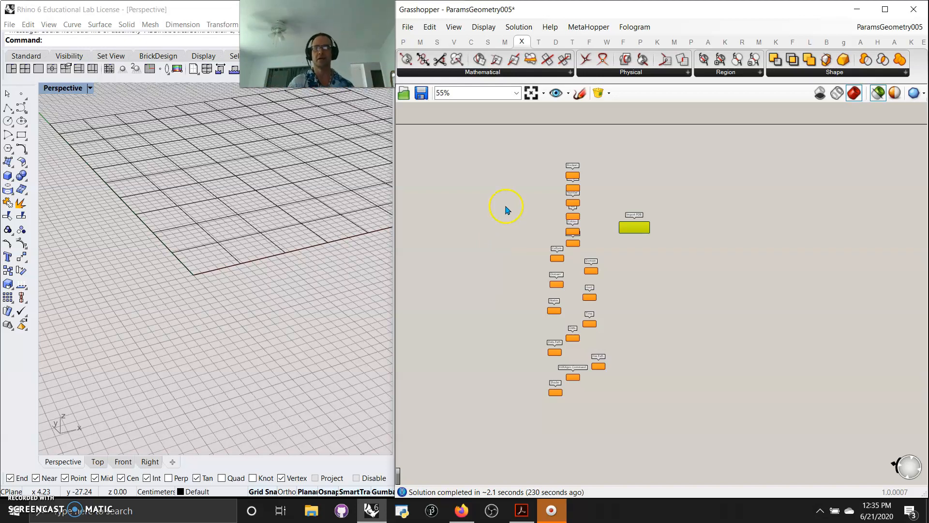
scroll(496, 286, up, 2)
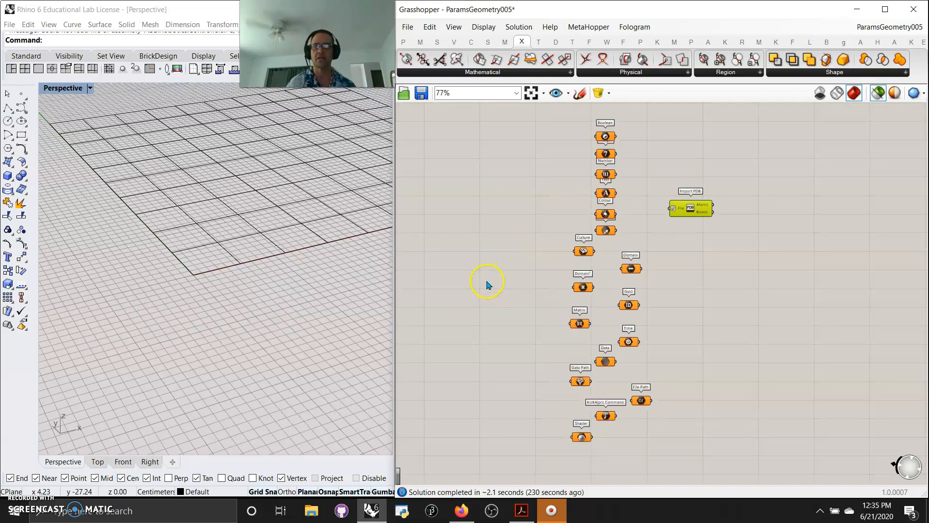
click(420, 42)
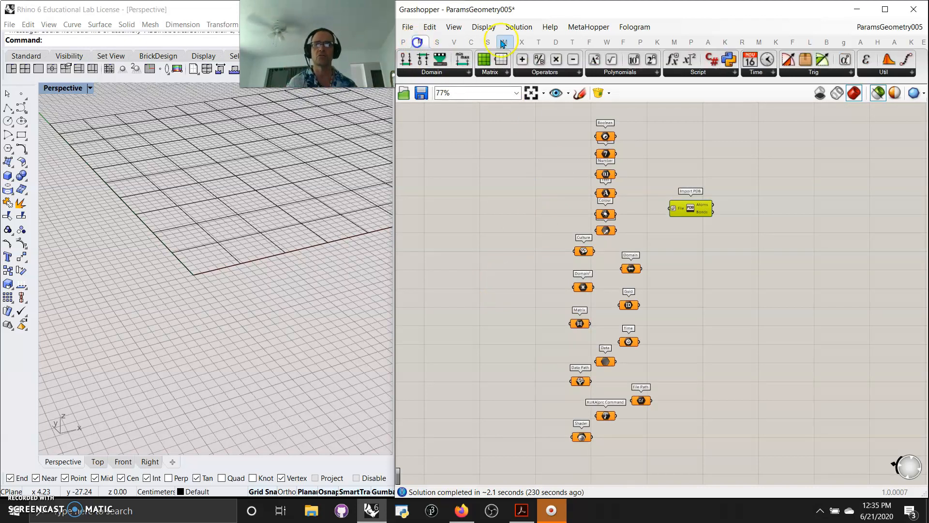
click(709, 72)
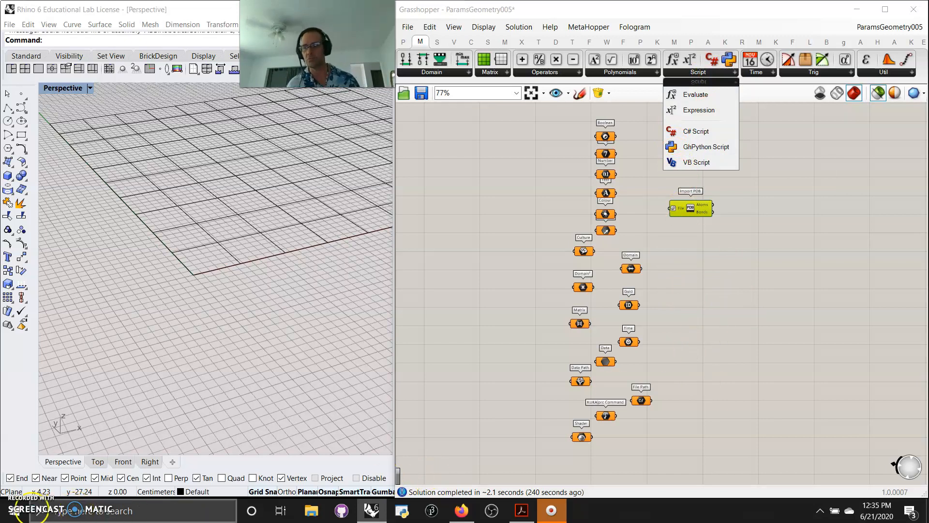
Step: Select every component in the 1001 definitions group and orbit Rhino's view around the sphere
click(514, 116)
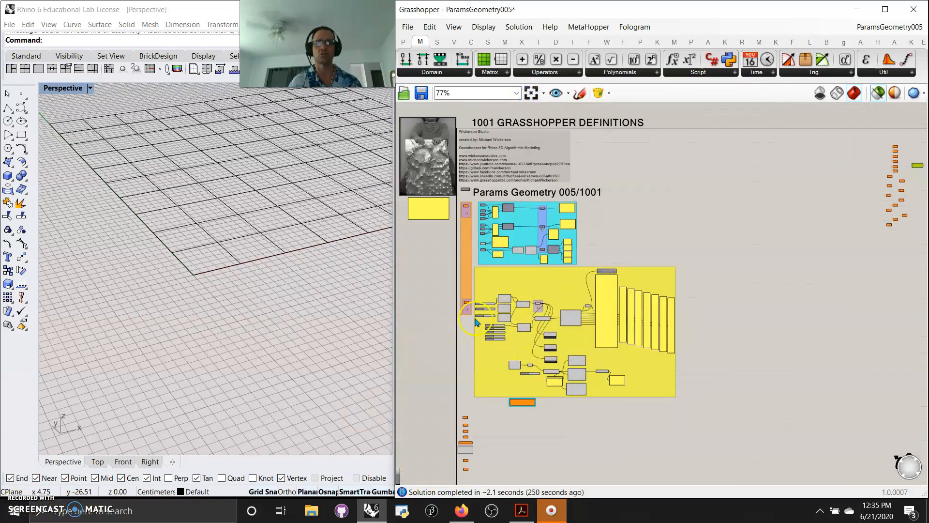
scroll(469, 260, up, 3)
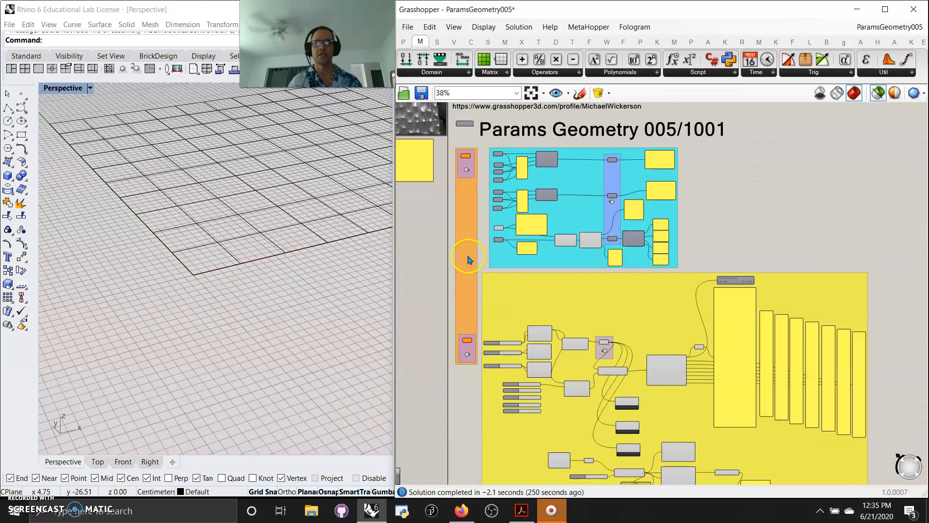
right_drag(469, 251, 514, 259)
scroll(517, 257, down, 3)
drag(726, 418, 432, 103)
click(249, 298)
right_drag(231, 322, 251, 349)
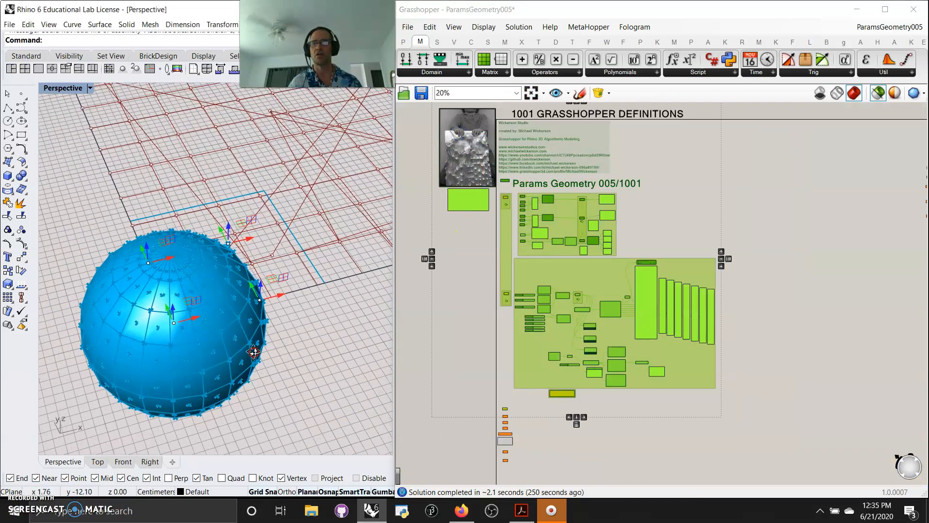